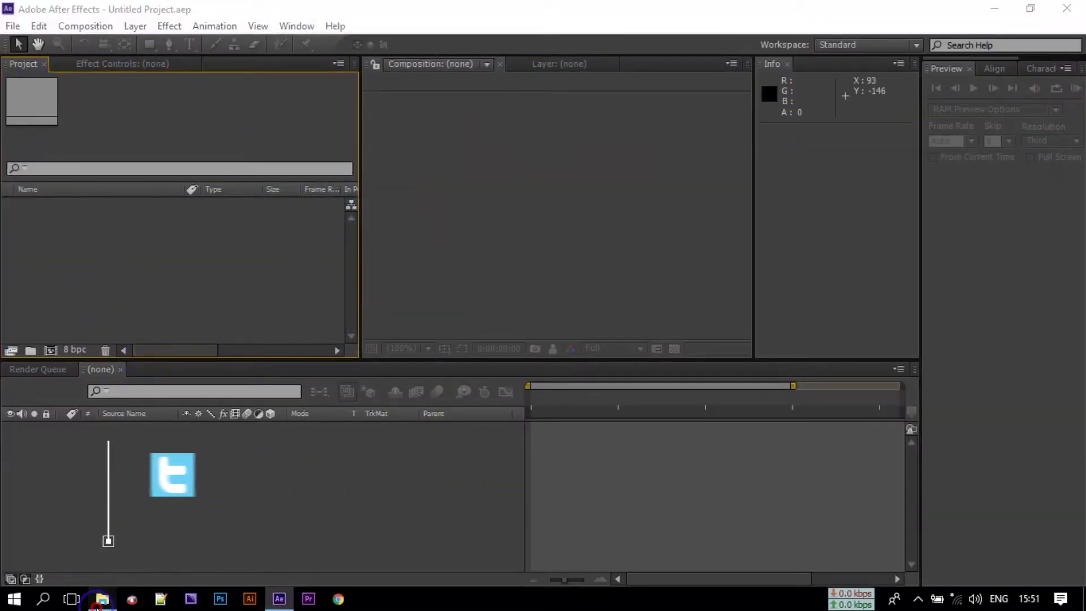
Import 1304 [Converted].png and Flare.mov into the project from the assets folder in File Explorer
left_click(97, 600)
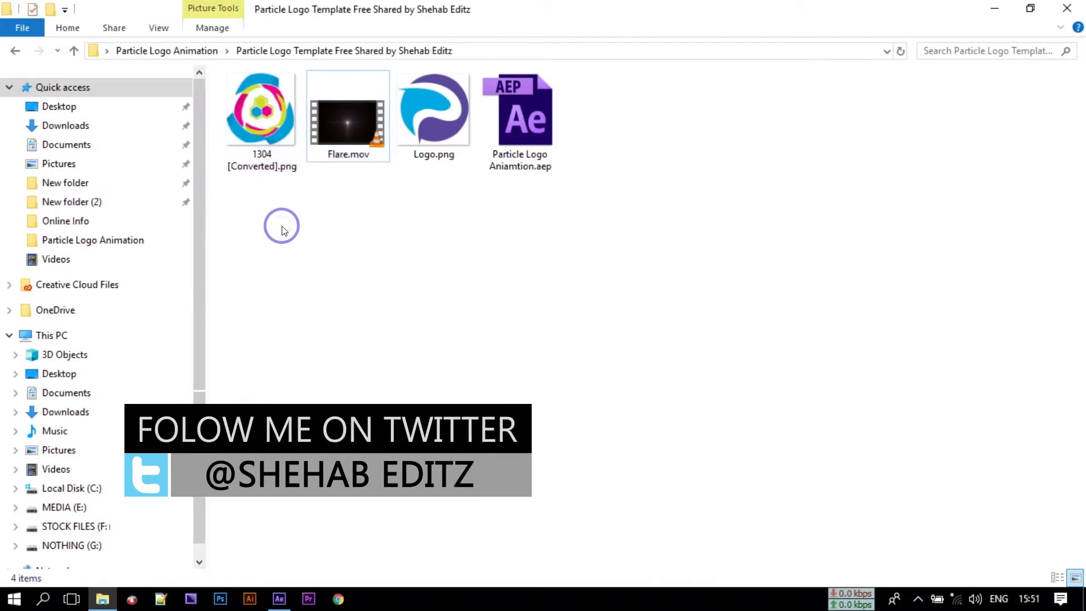
left_click_drag(229, 237, 86, 246)
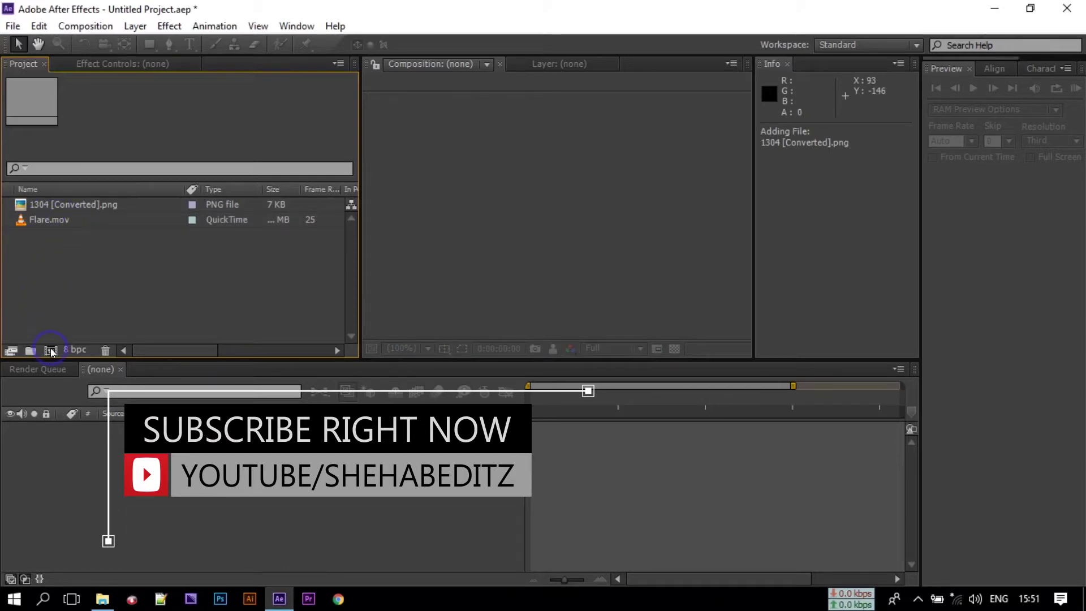
left_click(88, 26)
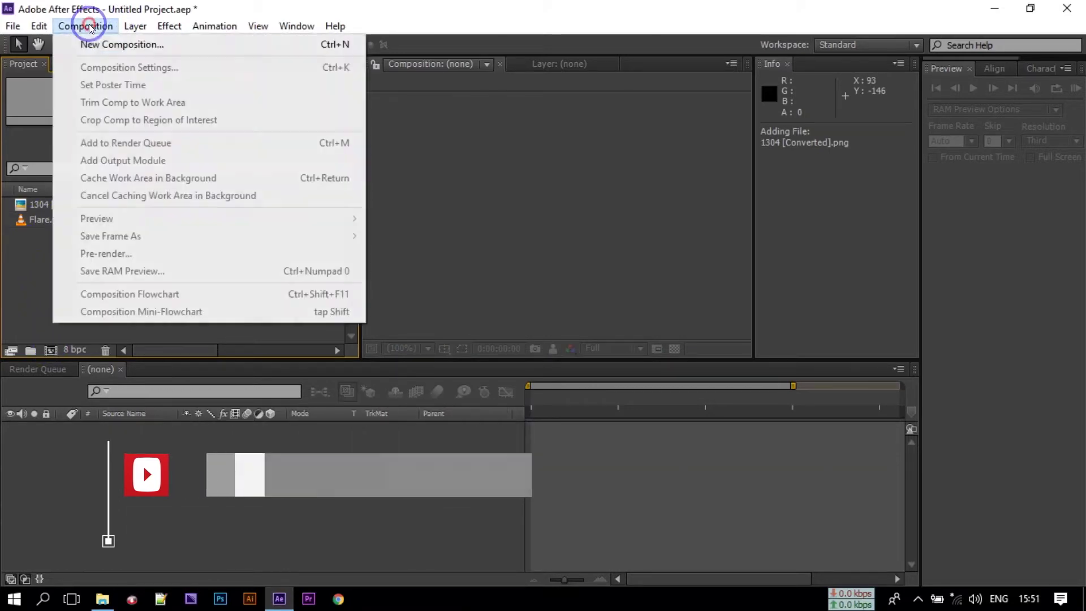
Create Comp 1 using HDTV 1080 29.97 with a duration of 0;00;08;00
left_click(130, 44)
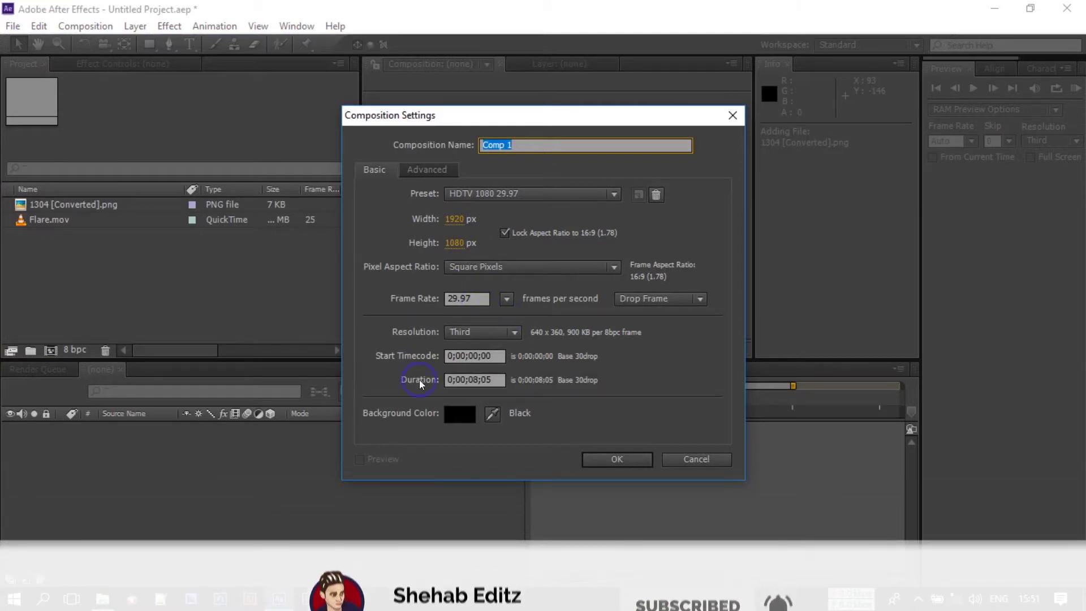
left_click(487, 380)
key("BackSpace")
type("0")
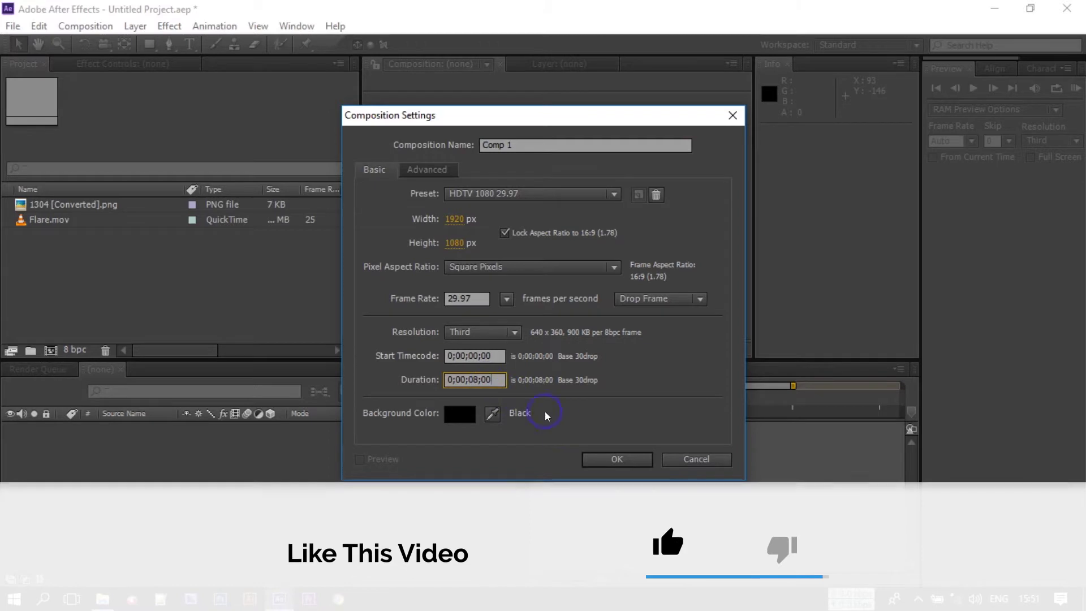
left_click(600, 462)
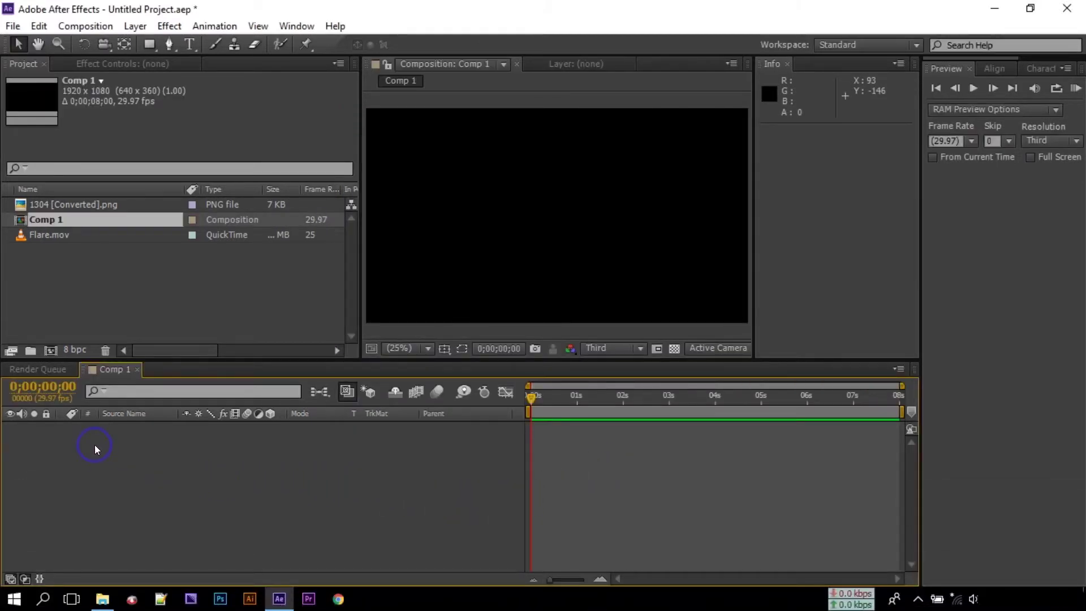
Add 1304 [Converted].png to Comp 1 and rename the composition to 'Animation'
left_click(71, 262)
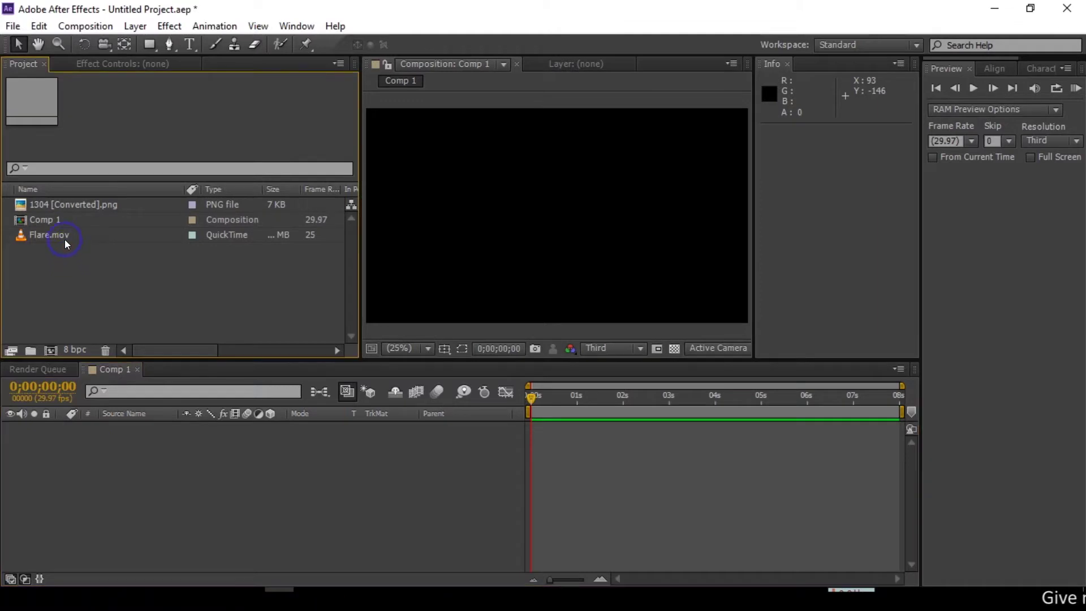
left_click_drag(61, 205, 100, 441)
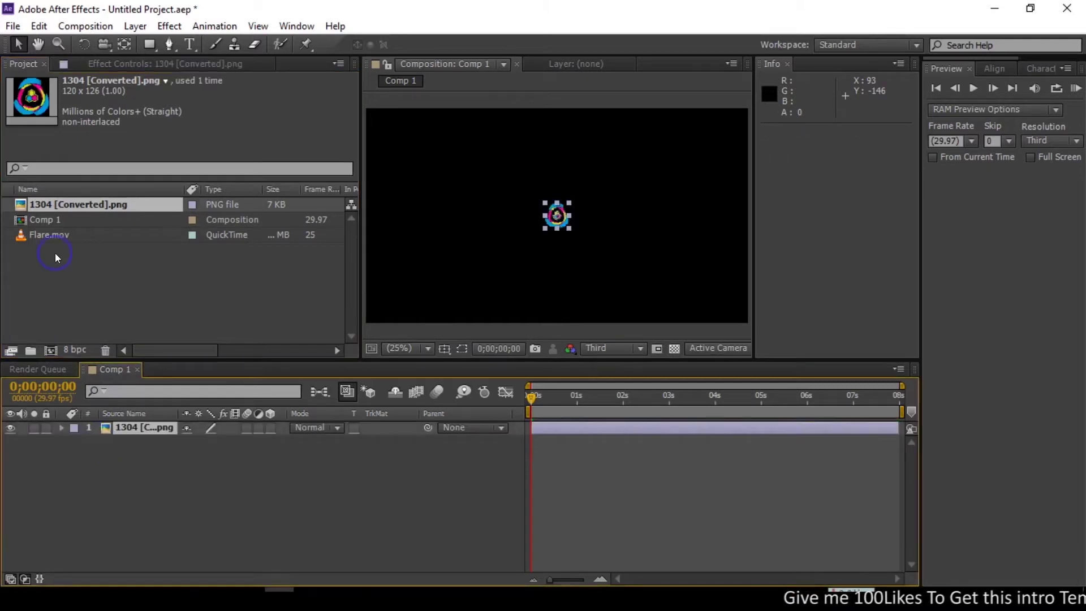
left_click(45, 223)
right_click(46, 223)
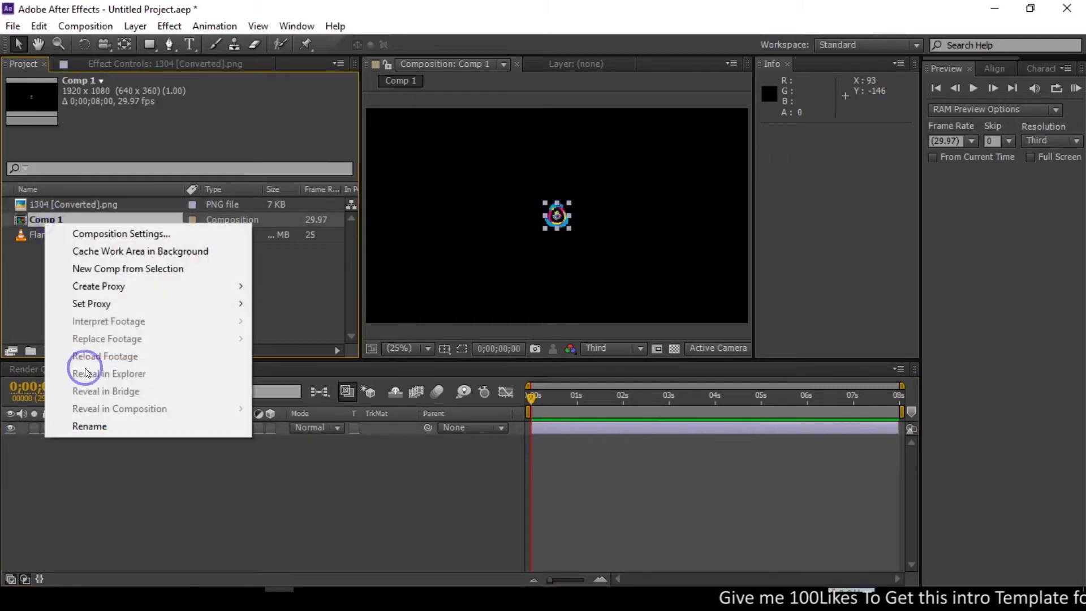
left_click(85, 424)
type("Anim")
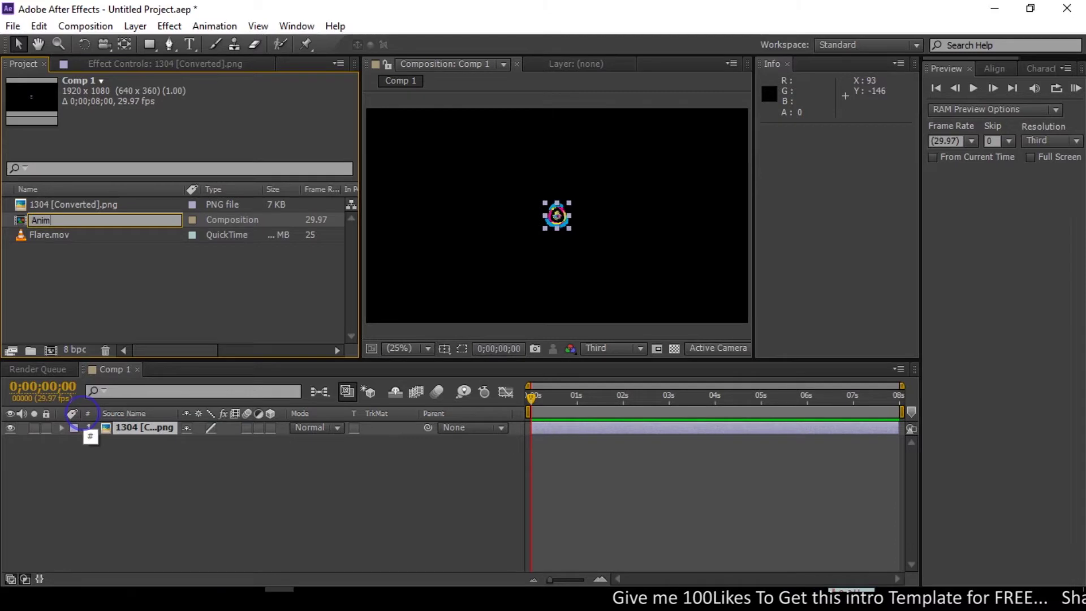
type("ation")
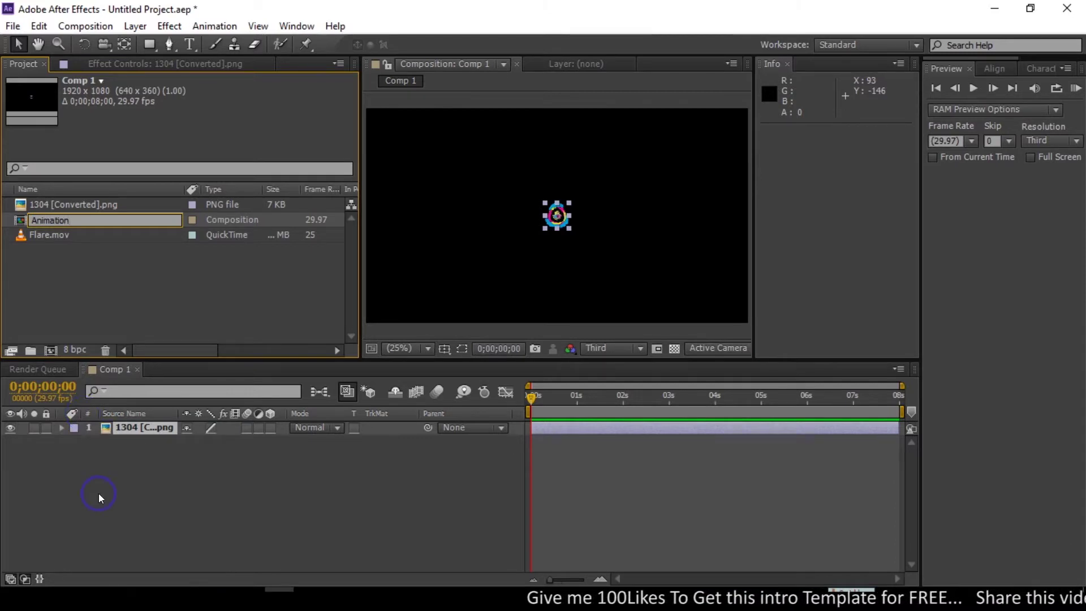
left_click(97, 497)
Scale the logo layer to 318% and set the preview resolution to Full
left_click(144, 430)
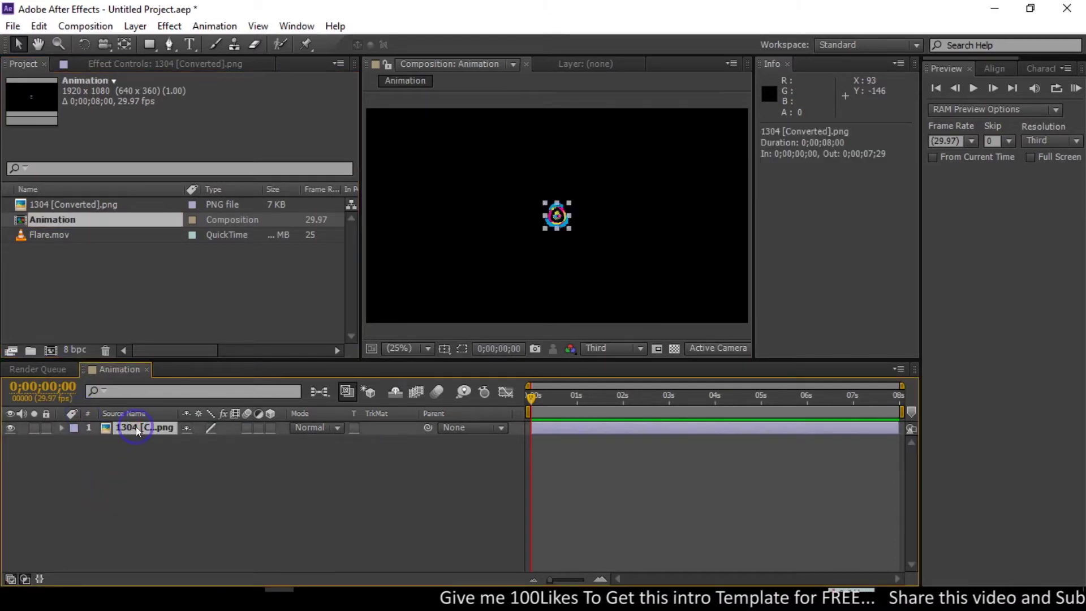
key("s")
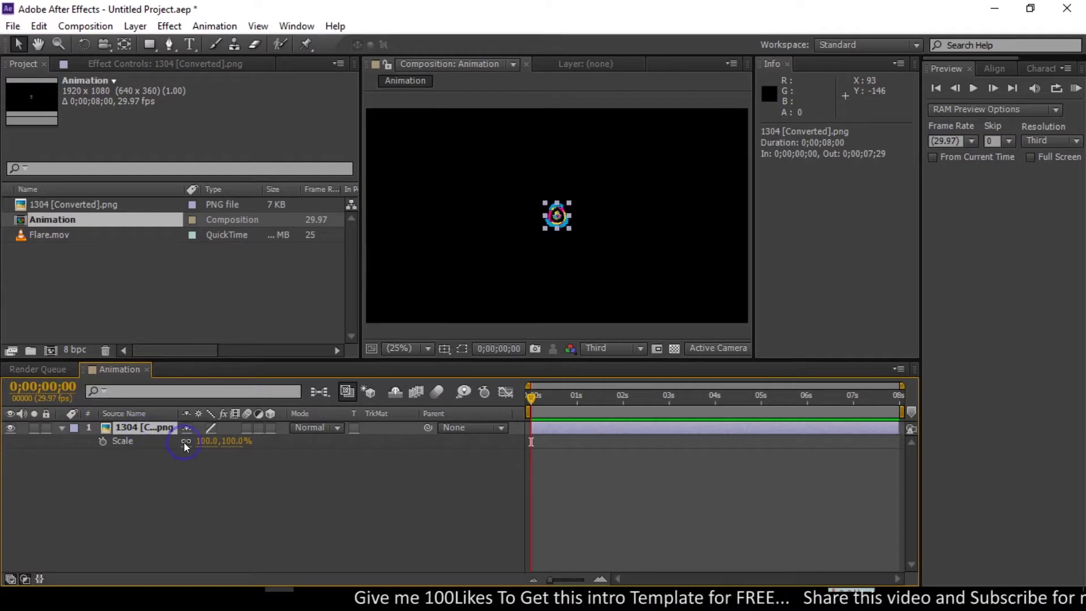
left_click_drag(202, 447, 366, 433)
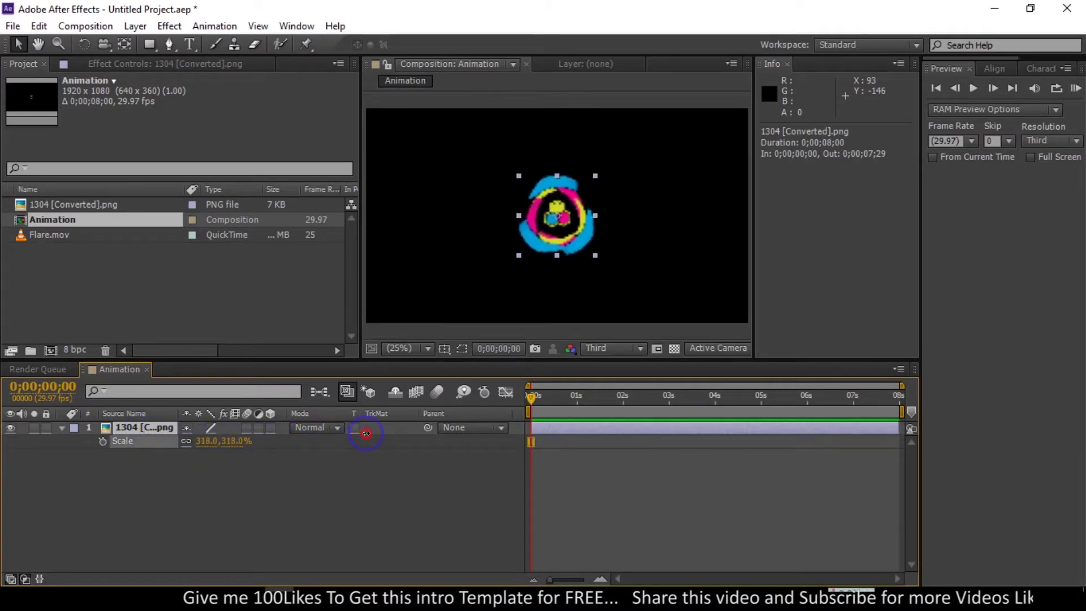
left_click(315, 484)
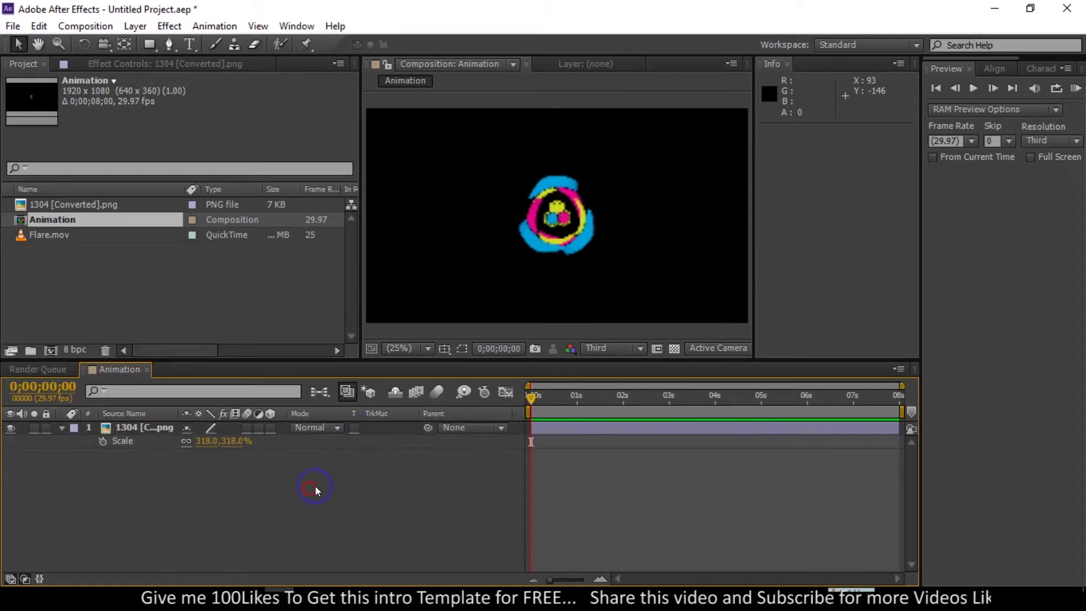
left_click(614, 348)
left_click(614, 391)
left_click(288, 497)
left_click(76, 441)
left_click(61, 429)
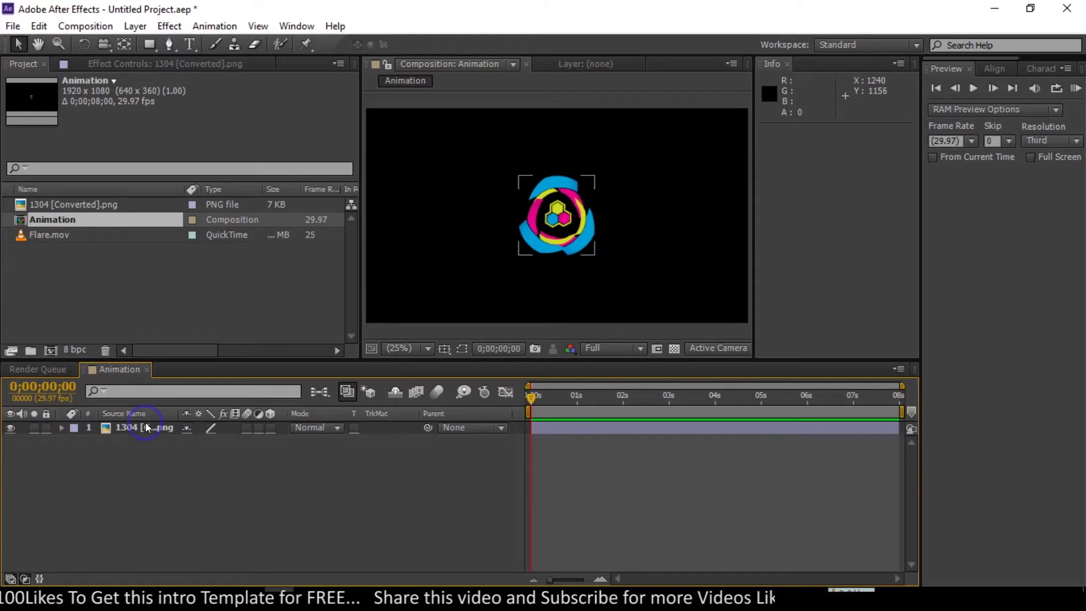
left_click(138, 427)
Pre-compose the logo layer as 'Logo Comp', moving all attributes into the new composition
right_click(137, 425)
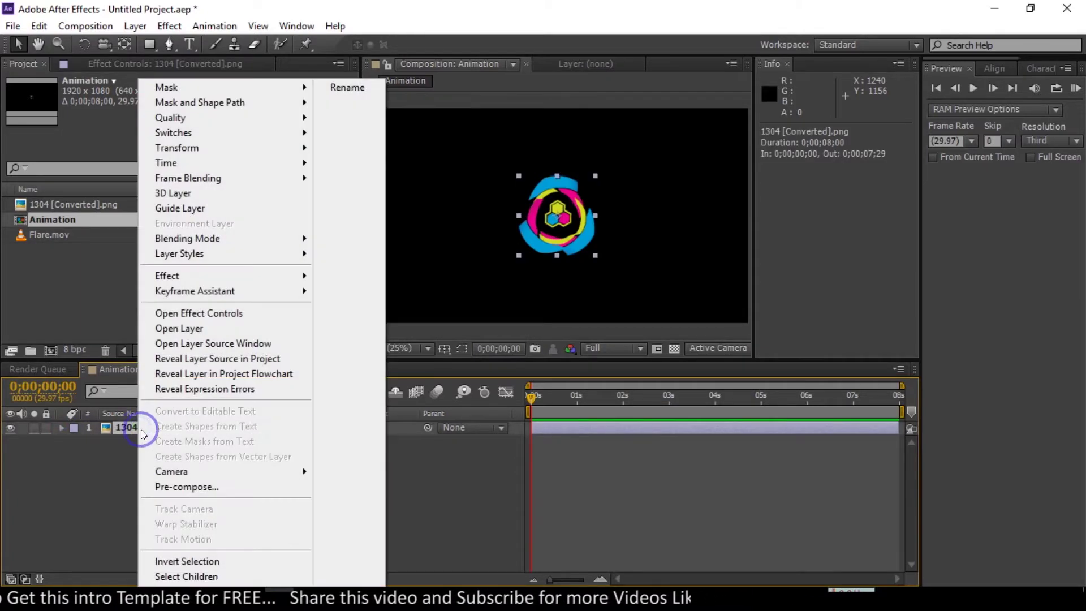
left_click(182, 489)
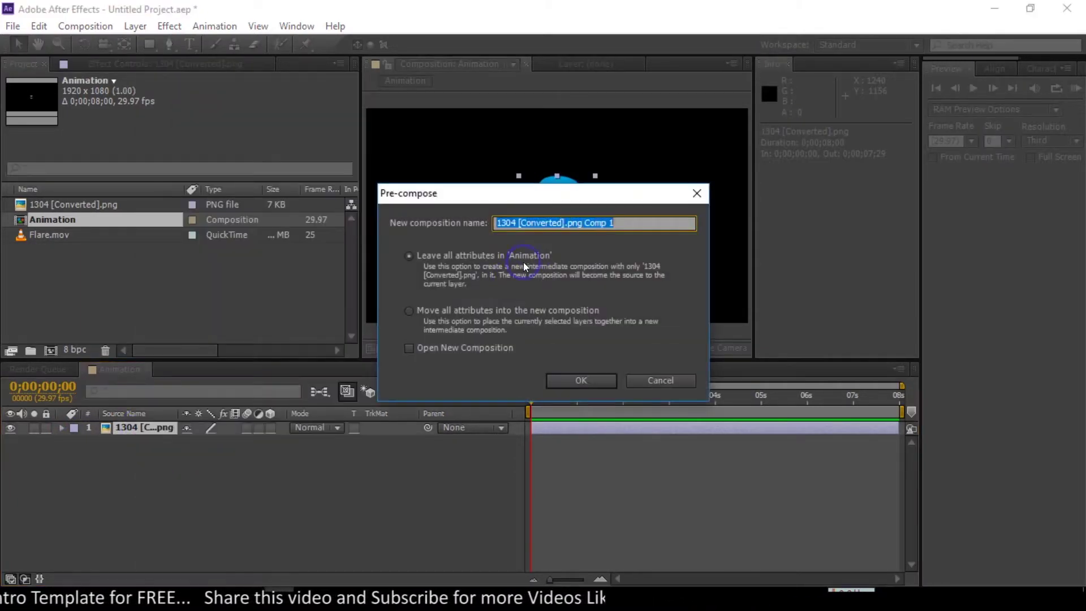
type("Logo")
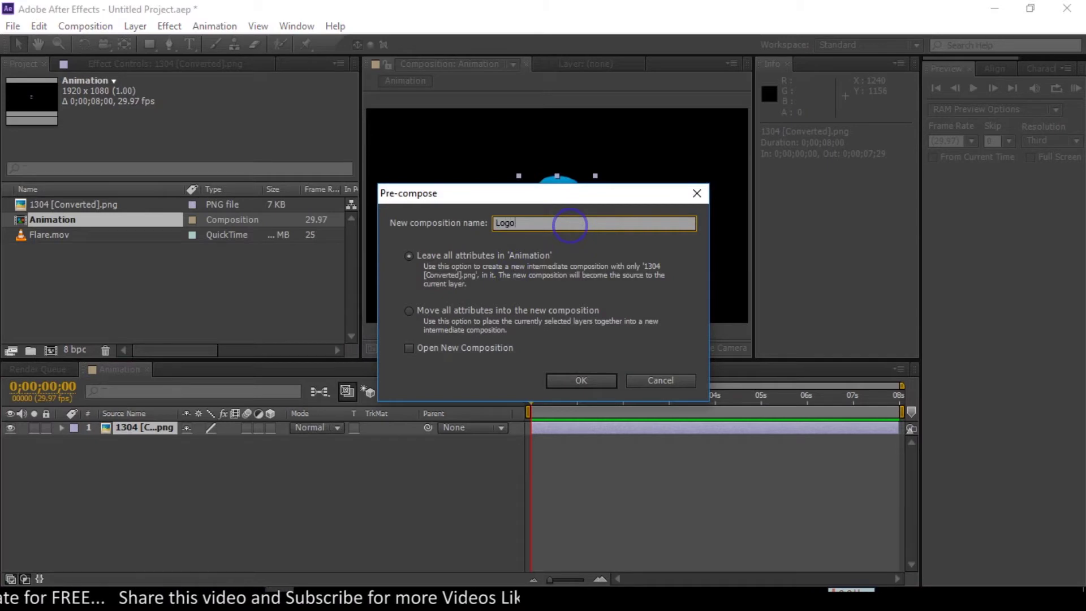
type(" Comp")
left_click(405, 310)
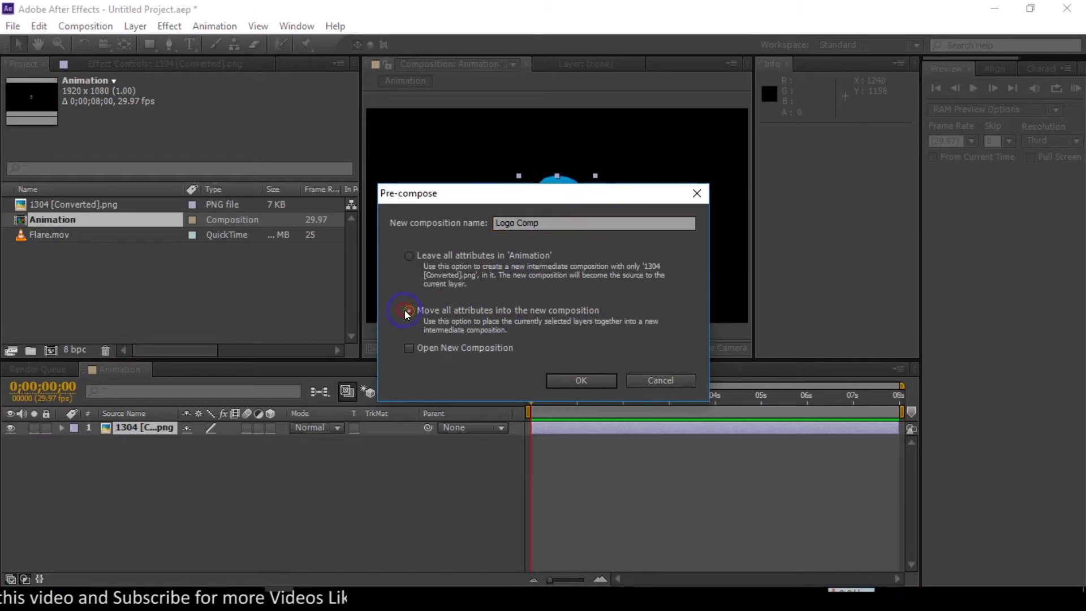
left_click(576, 383)
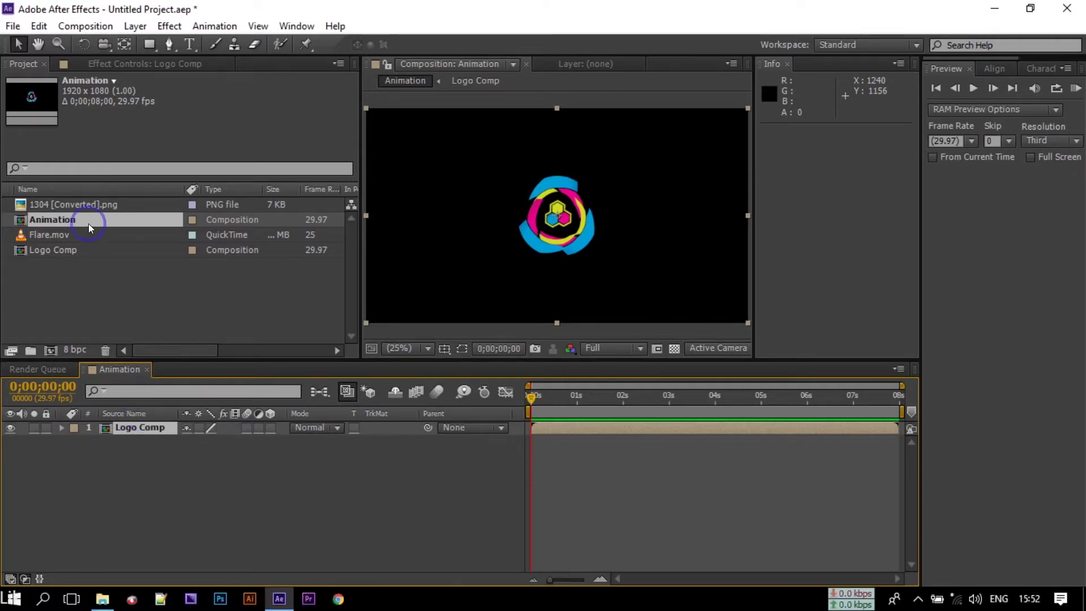
key("ctrl+5")
left_click(977, 85)
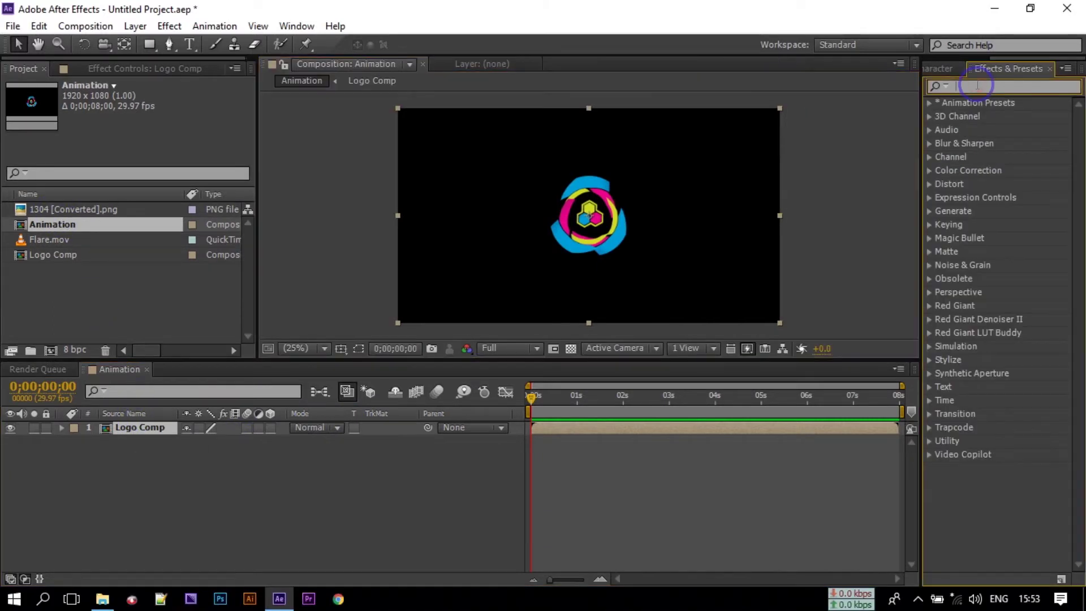
Apply CC Ball Action to the Logo Comp layer by searching 'cc ba'
type("cc ba")
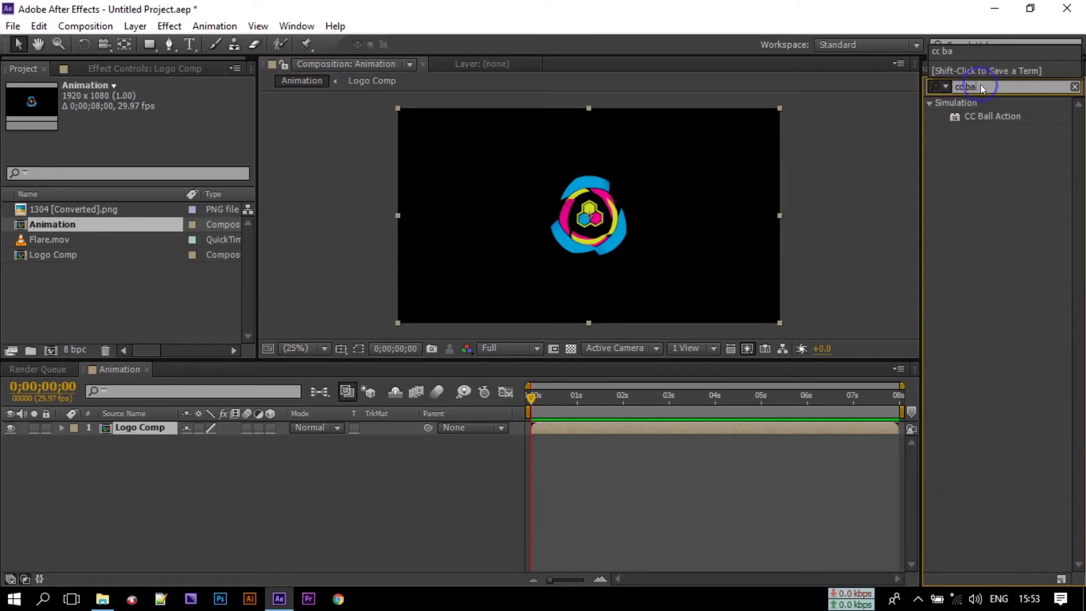
left_click_drag(999, 116, 145, 430)
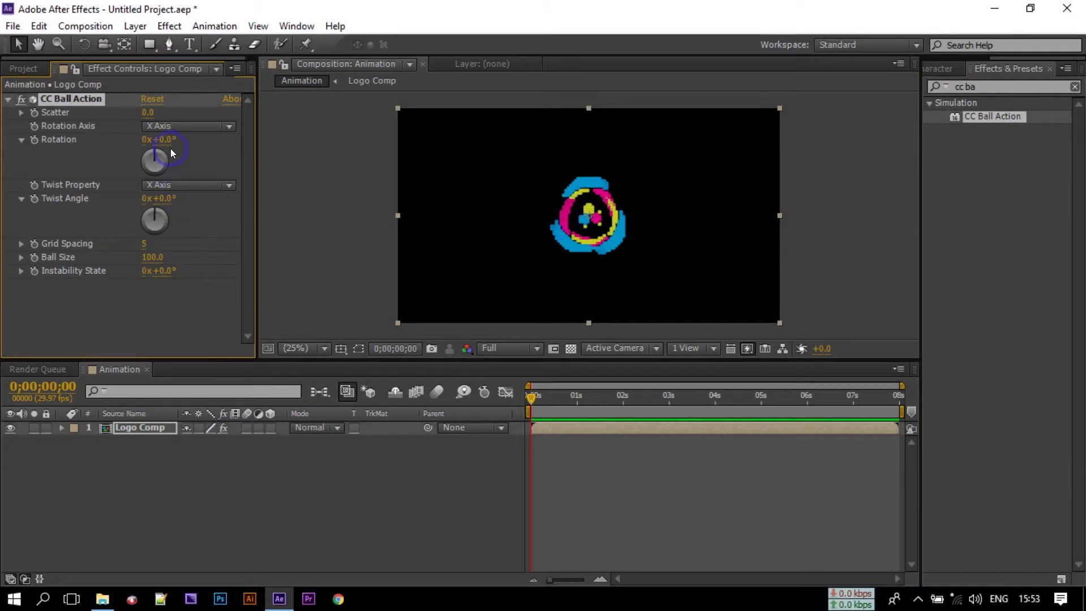
left_click(28, 101)
left_click(67, 109)
left_click(71, 285)
Set CC Ball Action's rotation axis to Z Axis, Scatter to 0 and Grid Spacing to 4
left_click(162, 128)
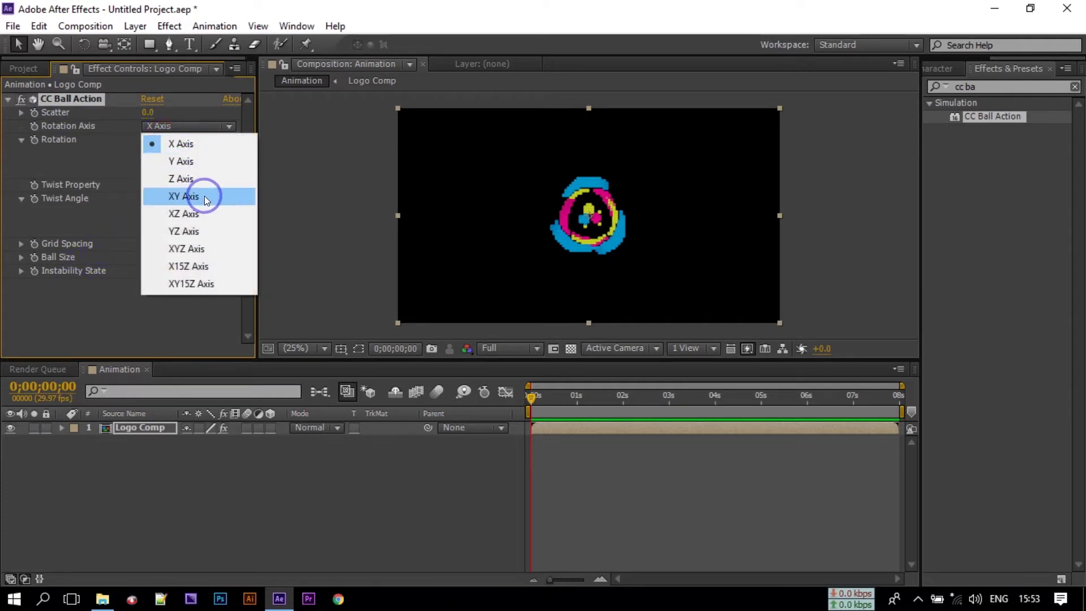
left_click(188, 182)
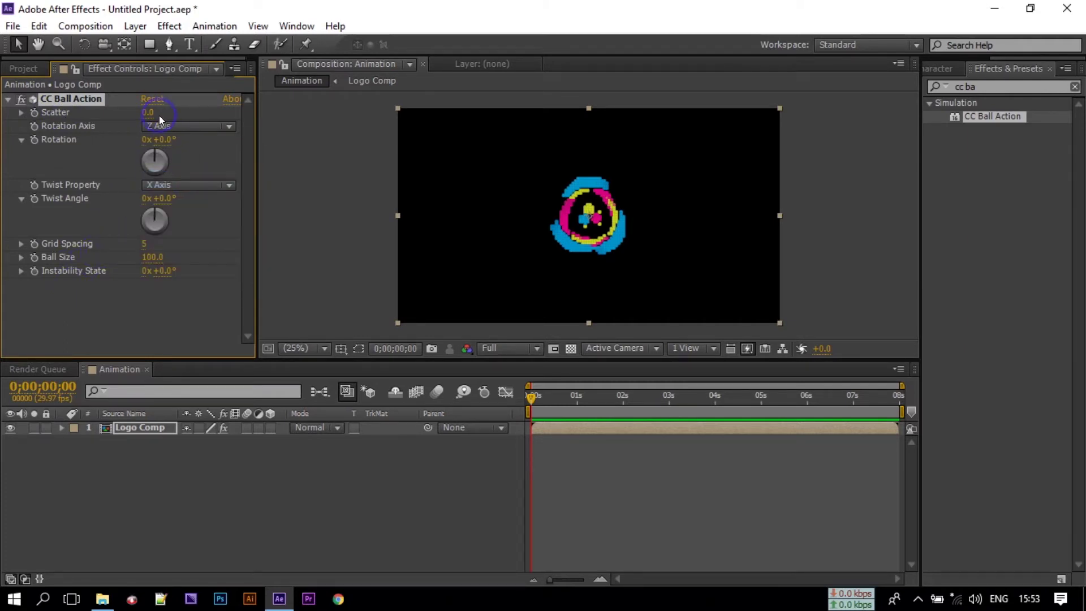
mouse_move(148, 112)
left_mouse_down()
mouse_move(203, 115)
mouse_move(236, 131)
mouse_move(228, 271)
left_mouse_up()
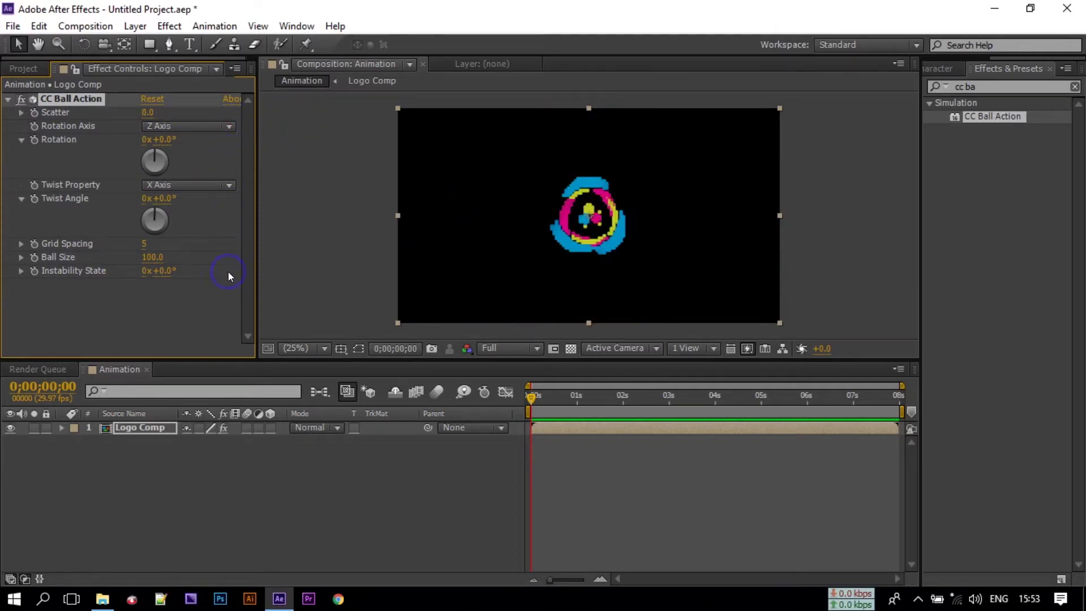
left_click(148, 244)
type("4")
left_click(218, 368)
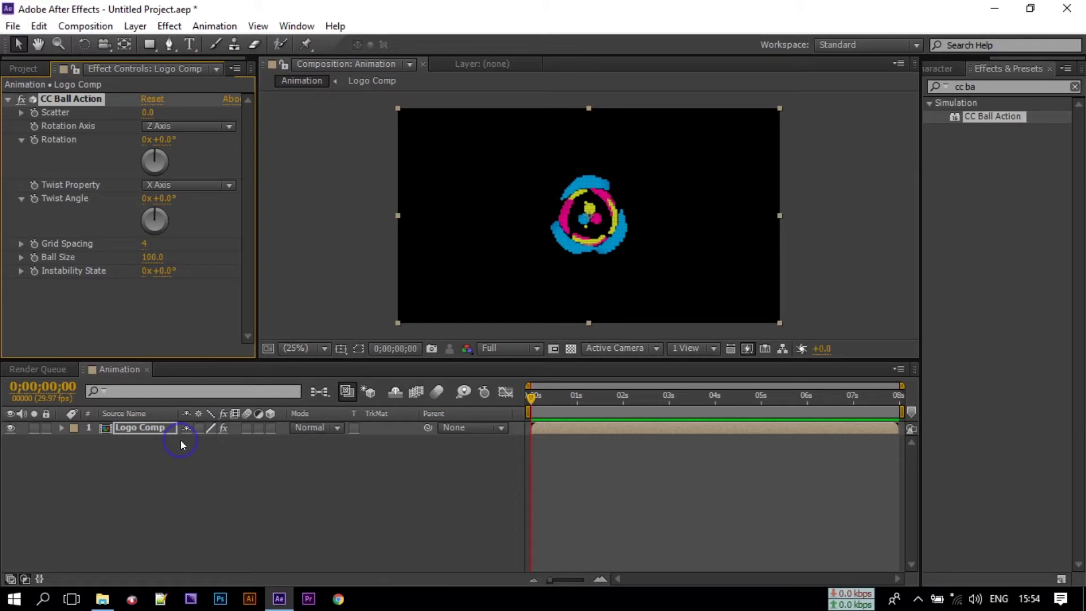
left_click(137, 334)
Keyframe Rotation 0x+0.0° and Scatter 0.0 at 0;00;02;00, then return to frame 0
left_click_drag(140, 140, 228, 147)
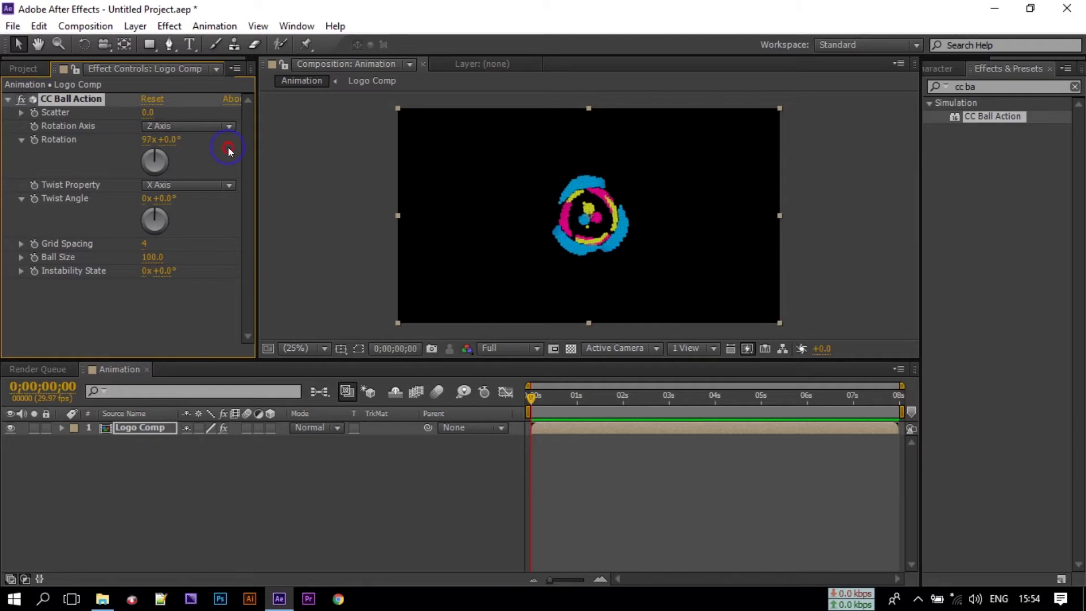
left_click_drag(164, 140, 262, 150)
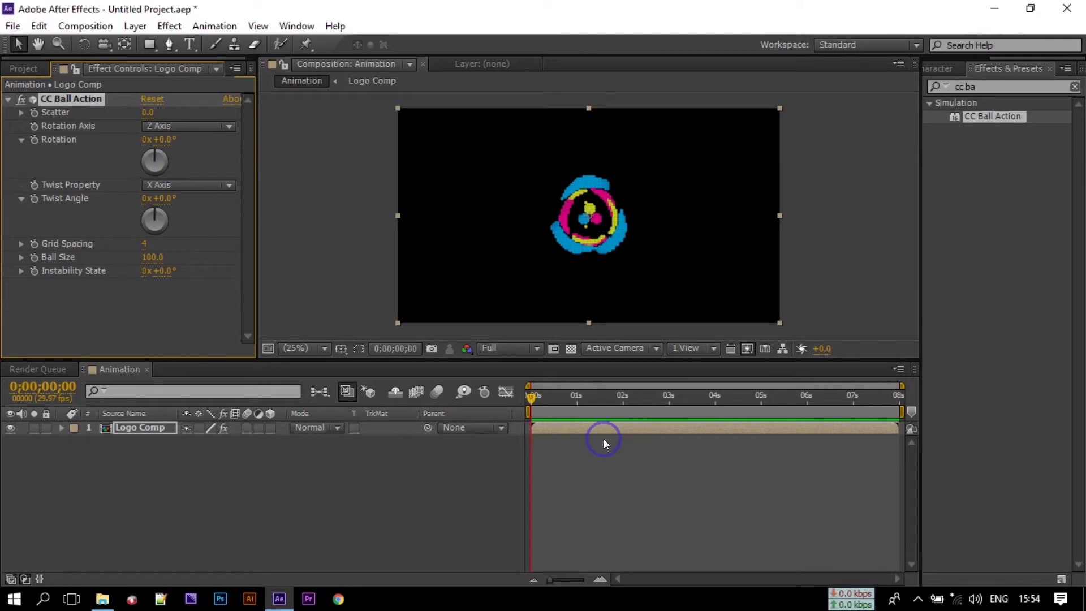
left_click_drag(534, 401, 623, 409)
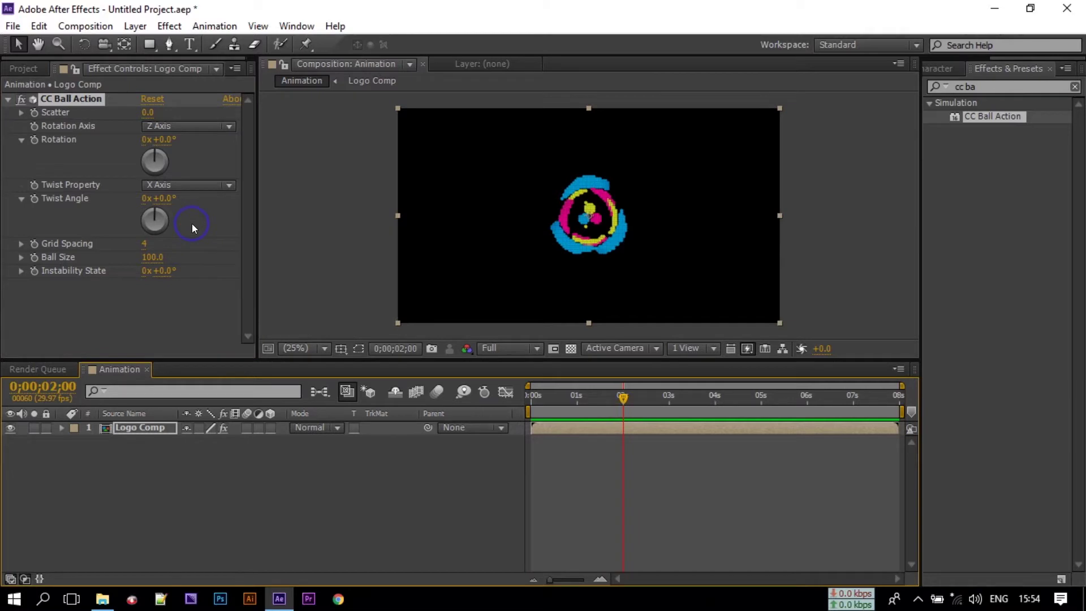
left_click(34, 139)
left_click(34, 113)
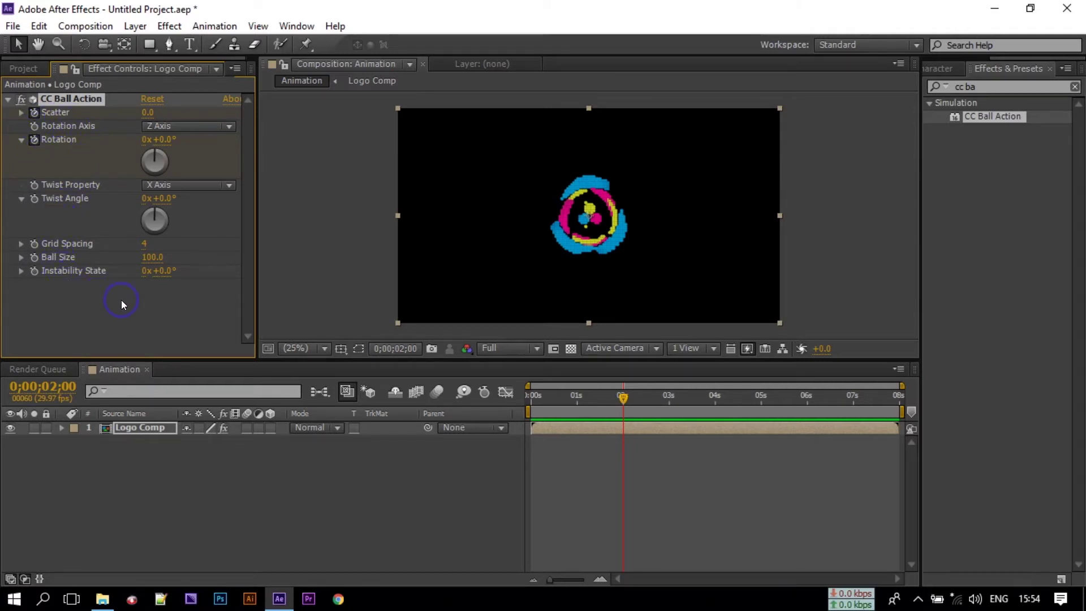
left_click_drag(620, 398, 404, 412)
Set CC Ball Action Scatter to 600 at frame 0
left_click(147, 113)
type("6")
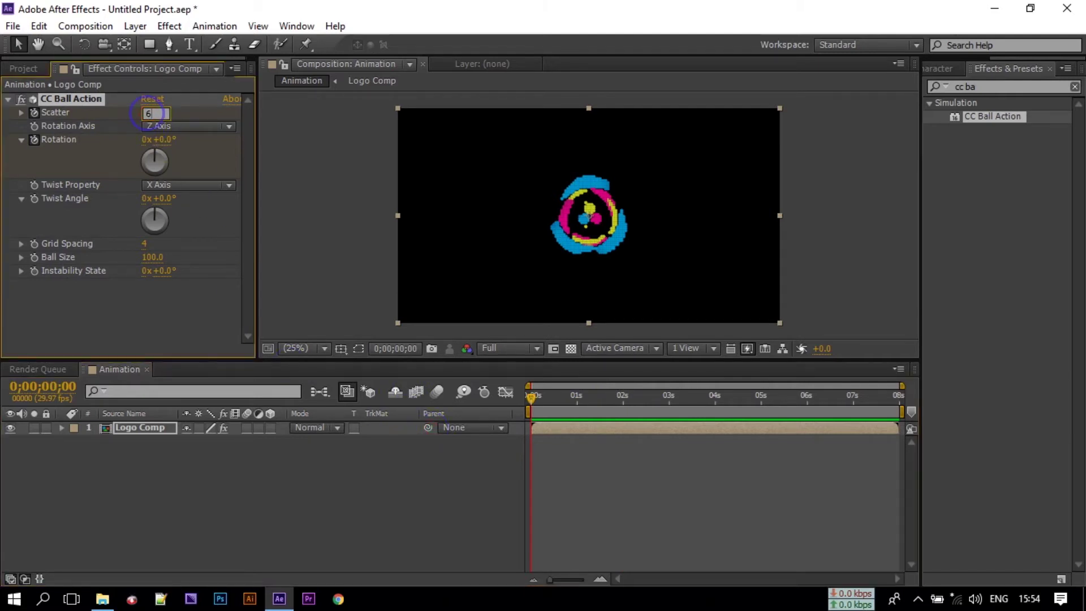
type("00")
key("Return")
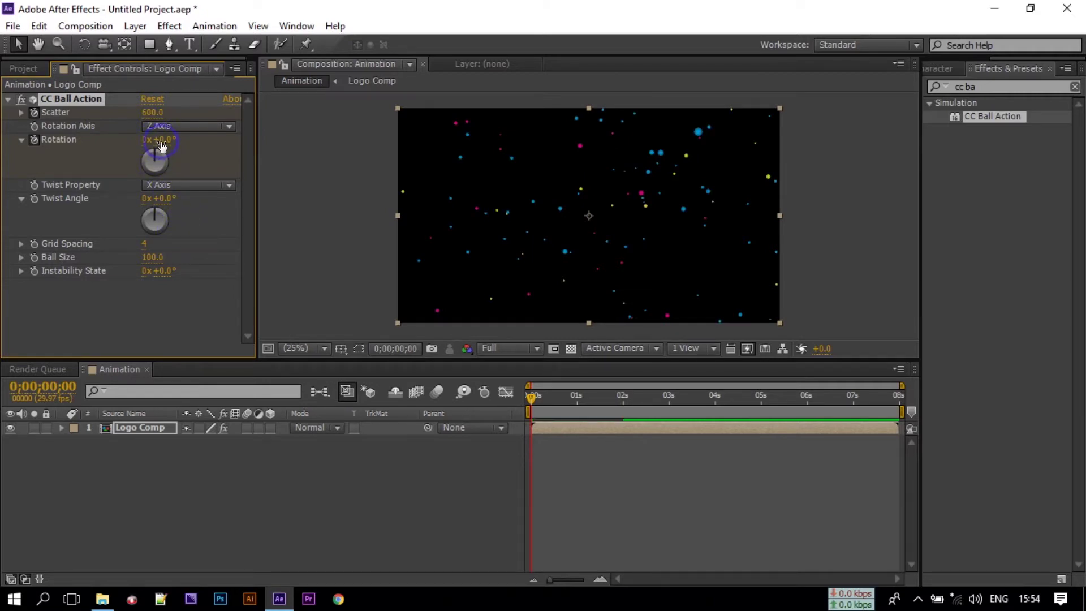
Set the starting Rotation to 0x-180.0° and scrub to check the swirl
left_click(164, 140)
left_click(139, 140)
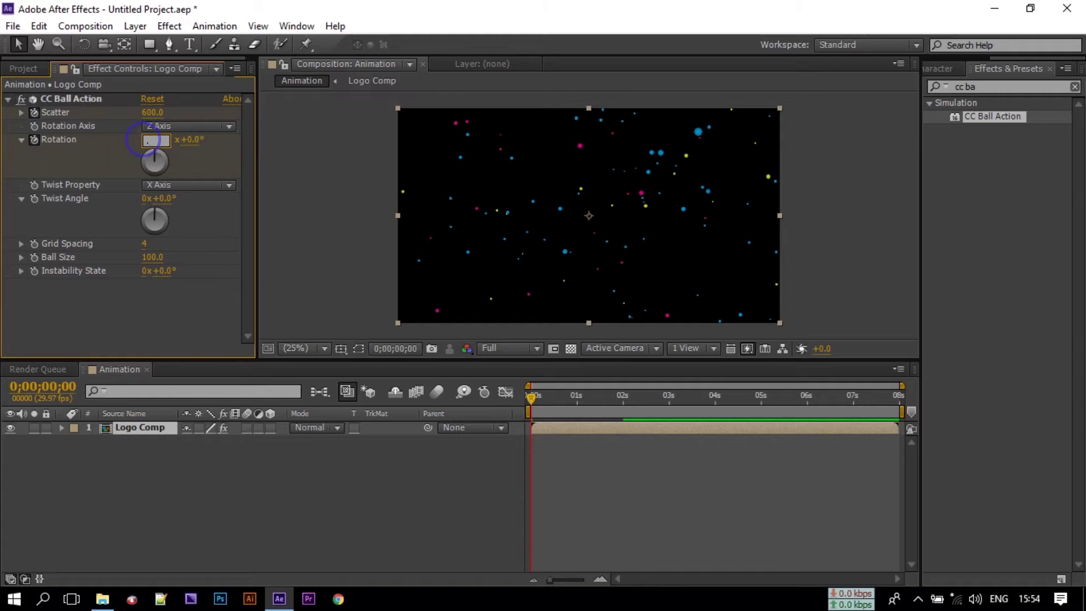
key("Return")
left_click(532, 399)
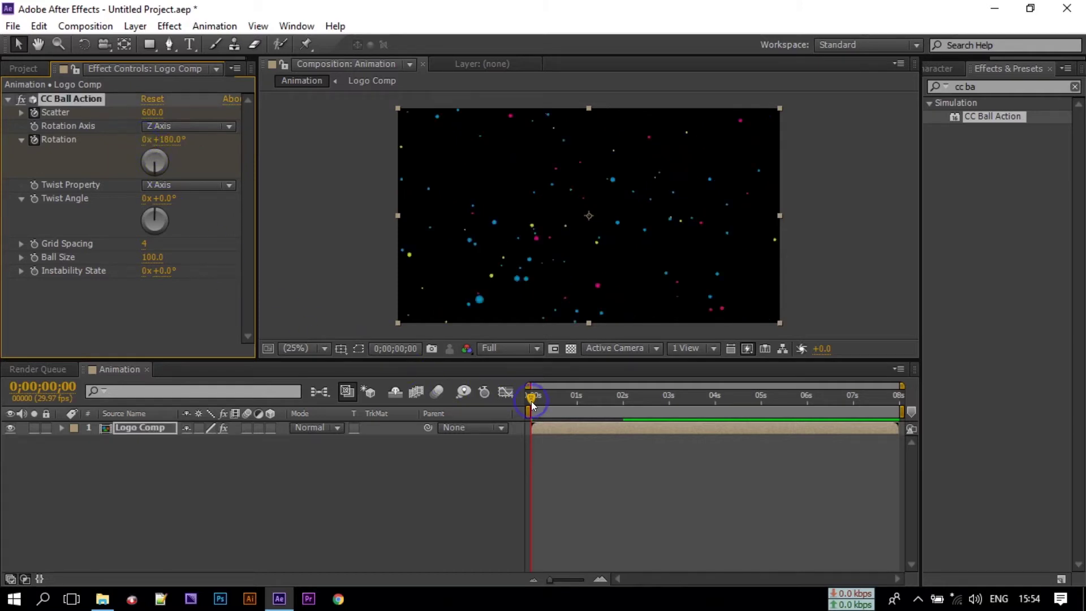
left_click_drag(542, 402, 489, 400)
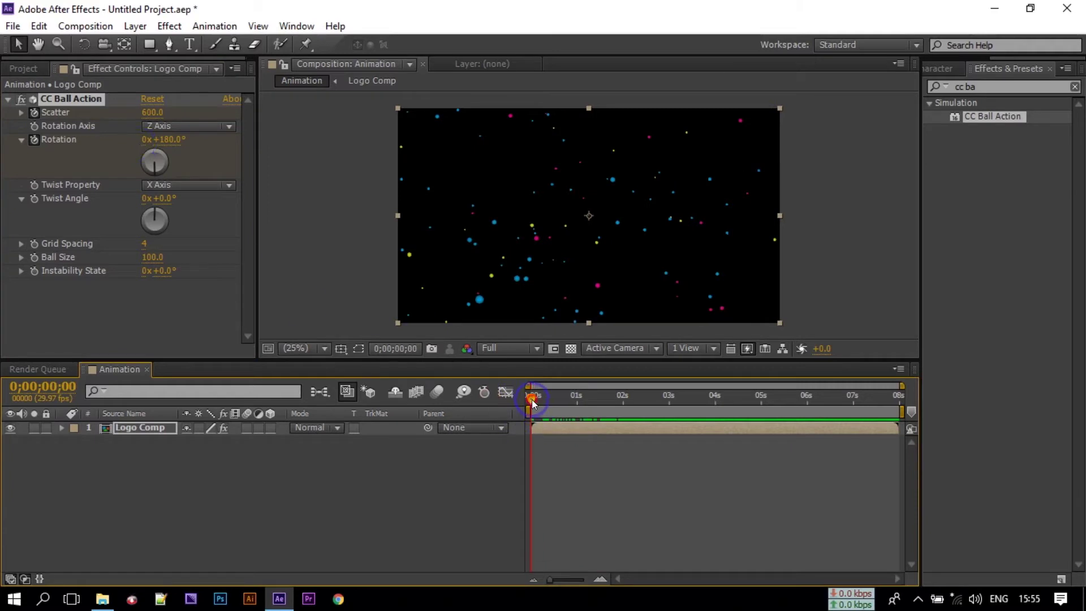
left_click(170, 144)
type("0")
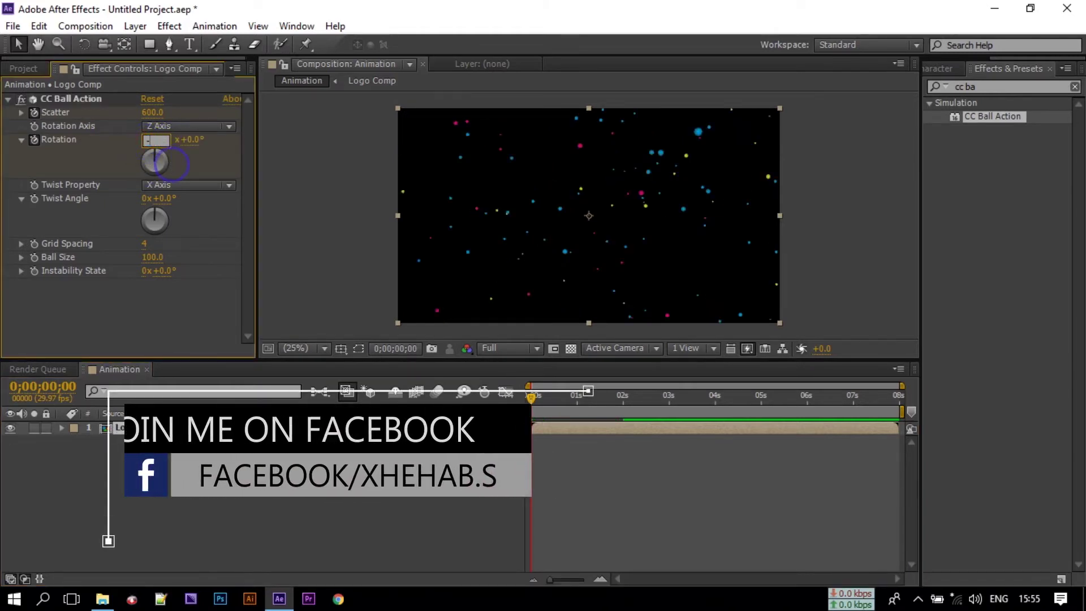
type("-")
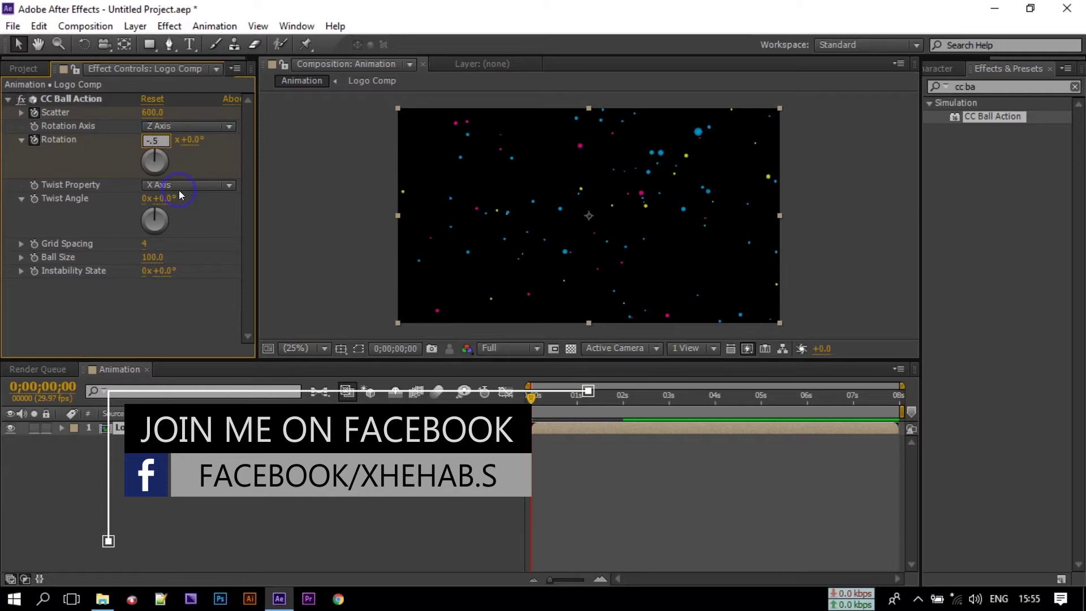
key("Return")
left_click_drag(533, 391, 408, 503)
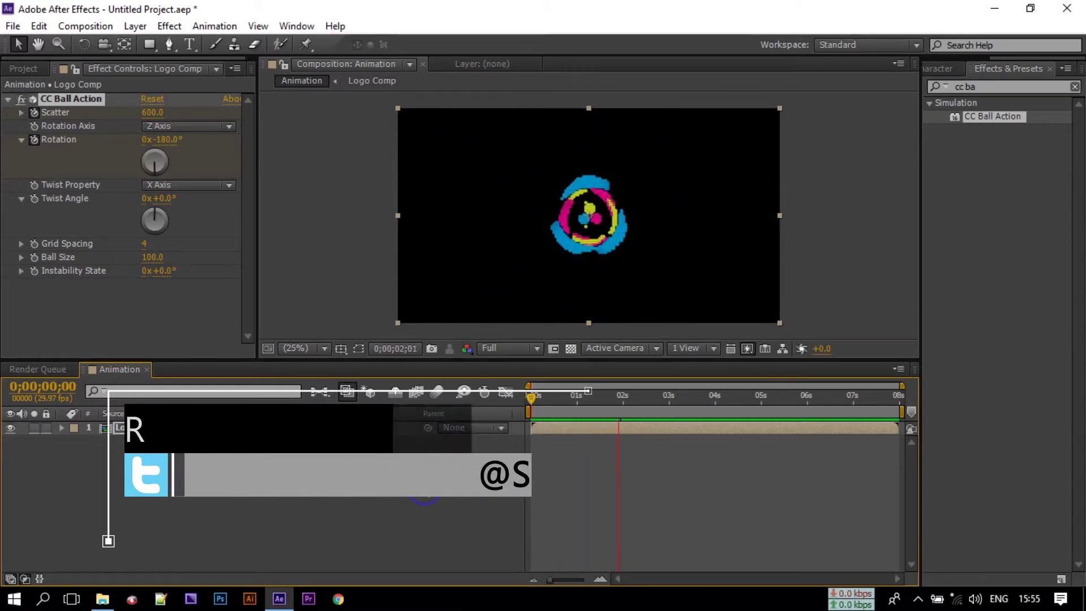
Apply Easy Ease to all four Scatter and Rotation keyframes
left_click_drag(644, 397, 520, 420)
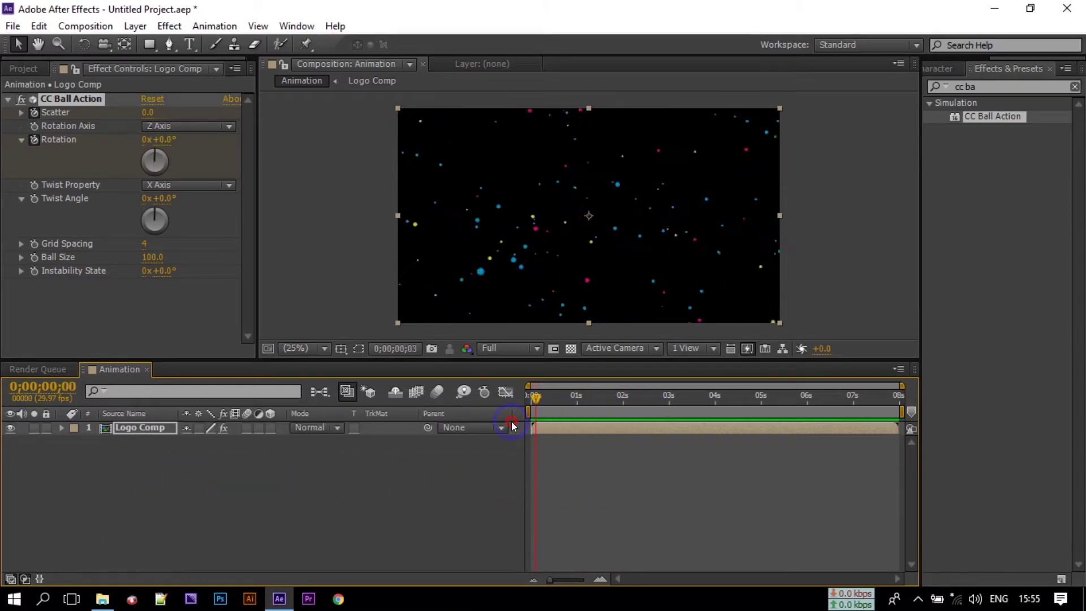
left_click(124, 429)
key("u")
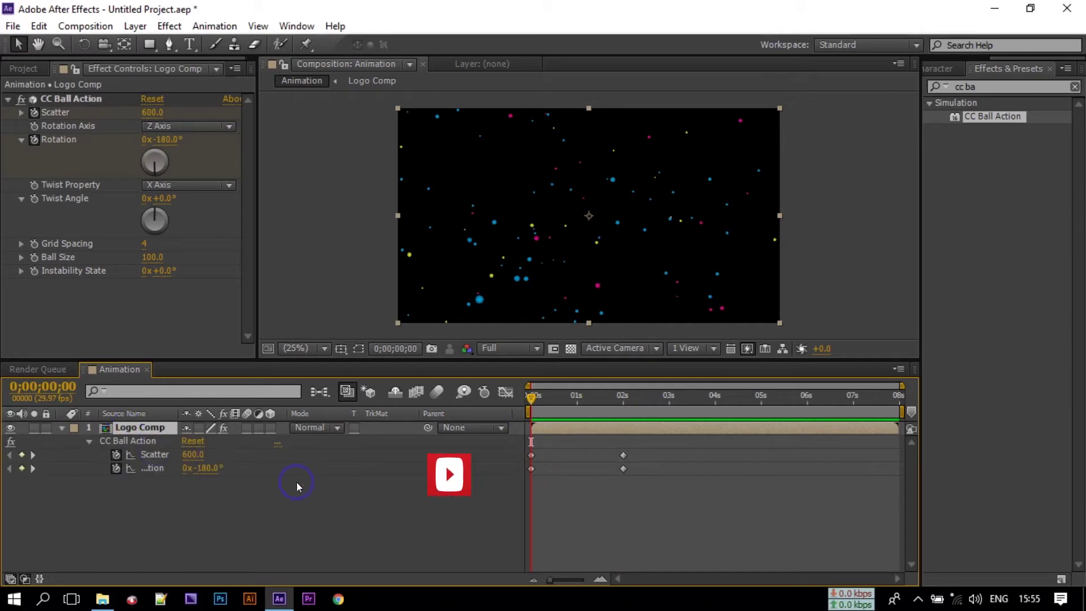
left_click_drag(629, 492, 535, 444)
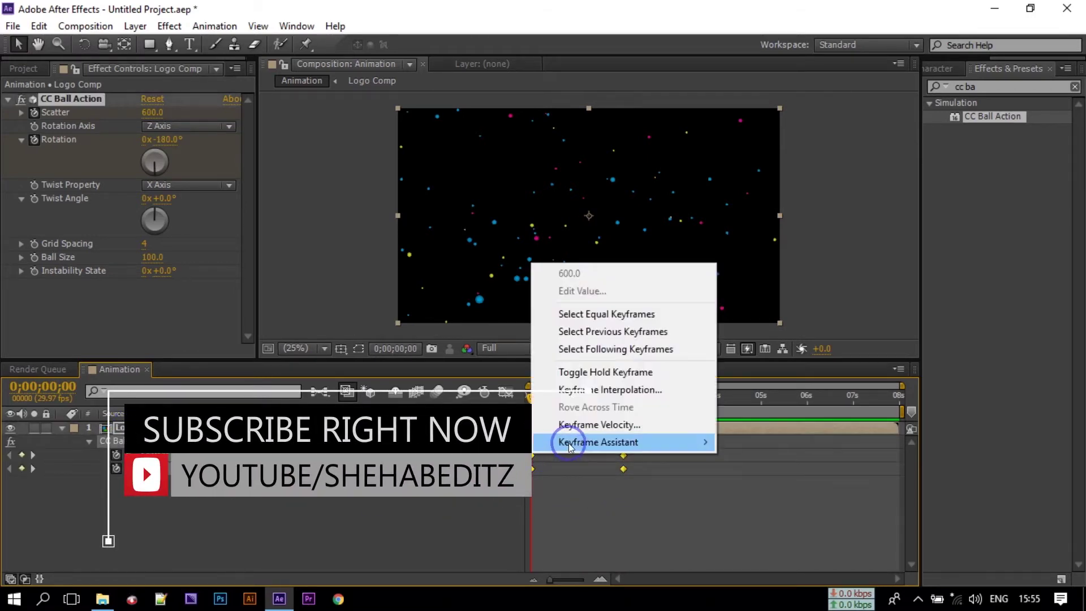
mouse_move(679, 442)
left_click(752, 475)
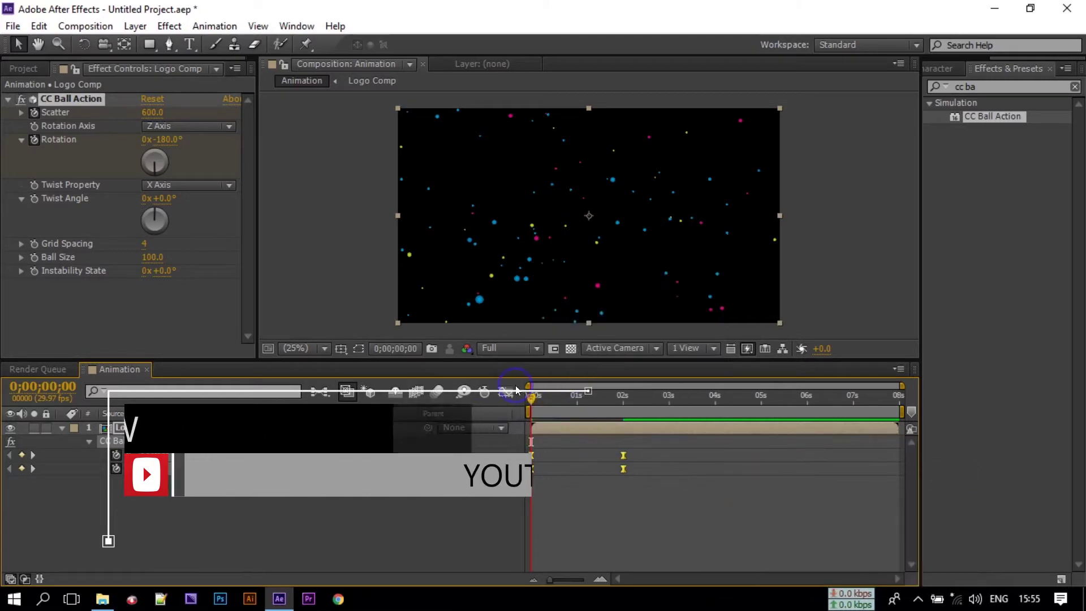
Extend the keyframes' easing influence in the Graph Editor, then play a preview
left_click(505, 392)
left_click_drag(658, 483, 611, 459)
left_click(541, 474)
right_click(603, 451)
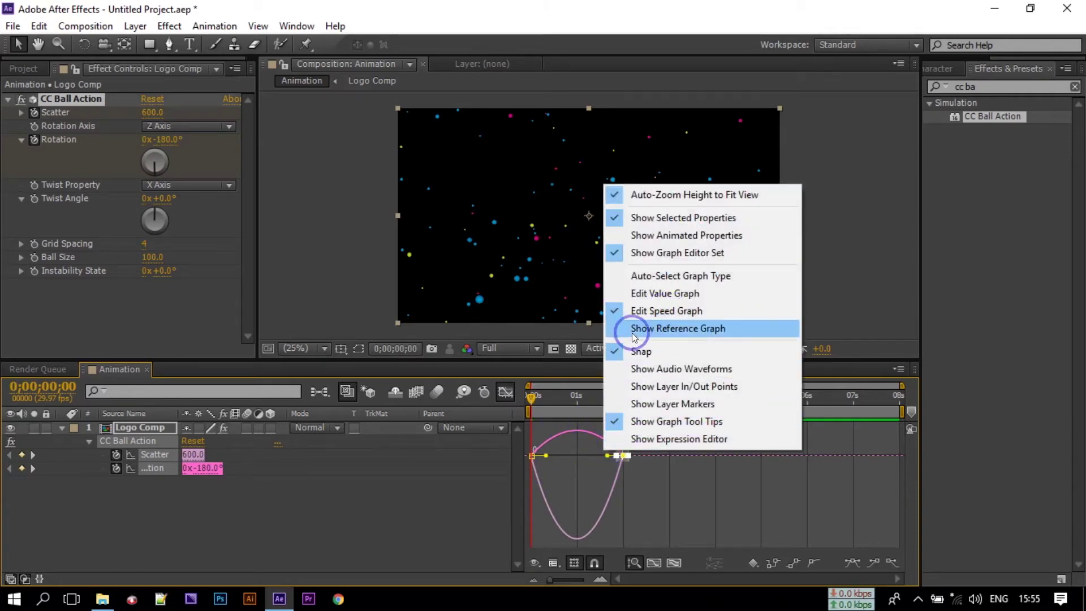
left_click(607, 458)
mouse_move(617, 455)
left_mouse_down()
mouse_move(541, 453)
mouse_move(578, 456)
mouse_move(561, 455)
mouse_move(650, 495)
left_mouse_up()
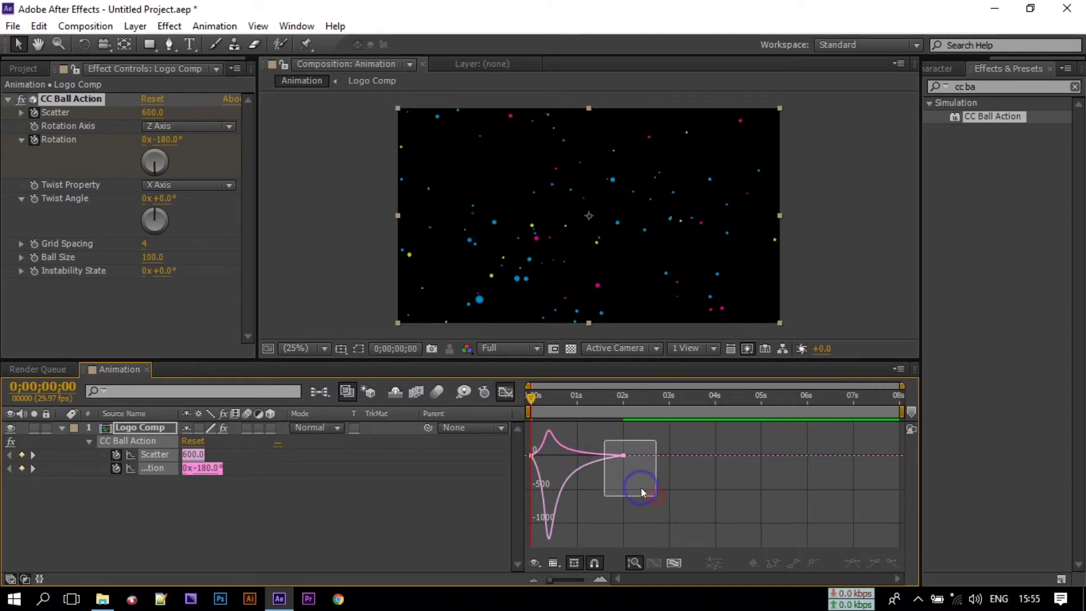
mouse_move(575, 457)
left_mouse_down()
mouse_move(562, 456)
mouse_move(577, 455)
left_mouse_up()
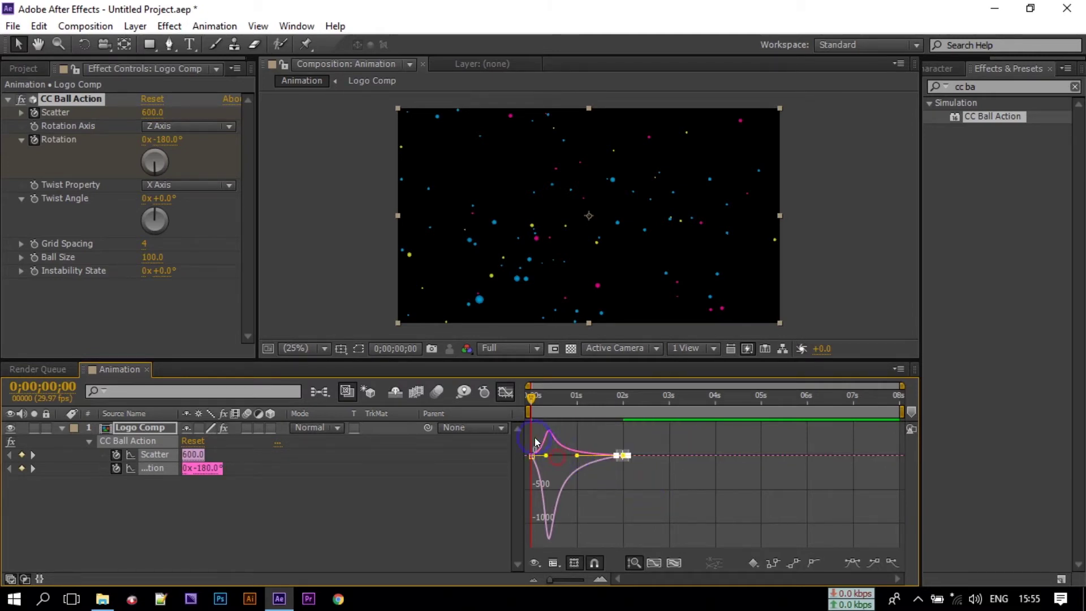
key("shift+F3")
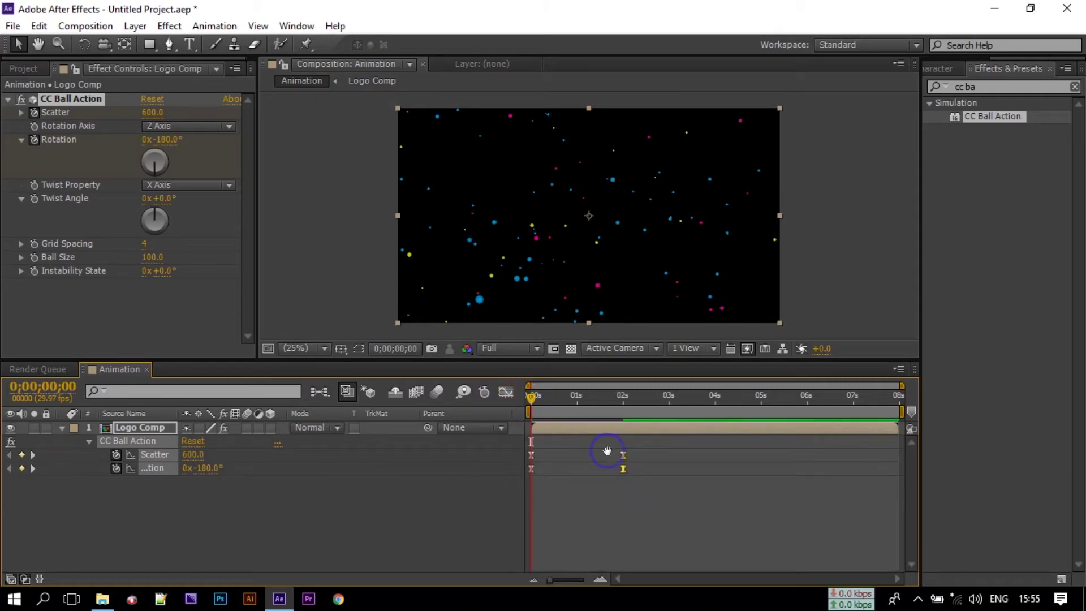
left_click(615, 464)
key("space")
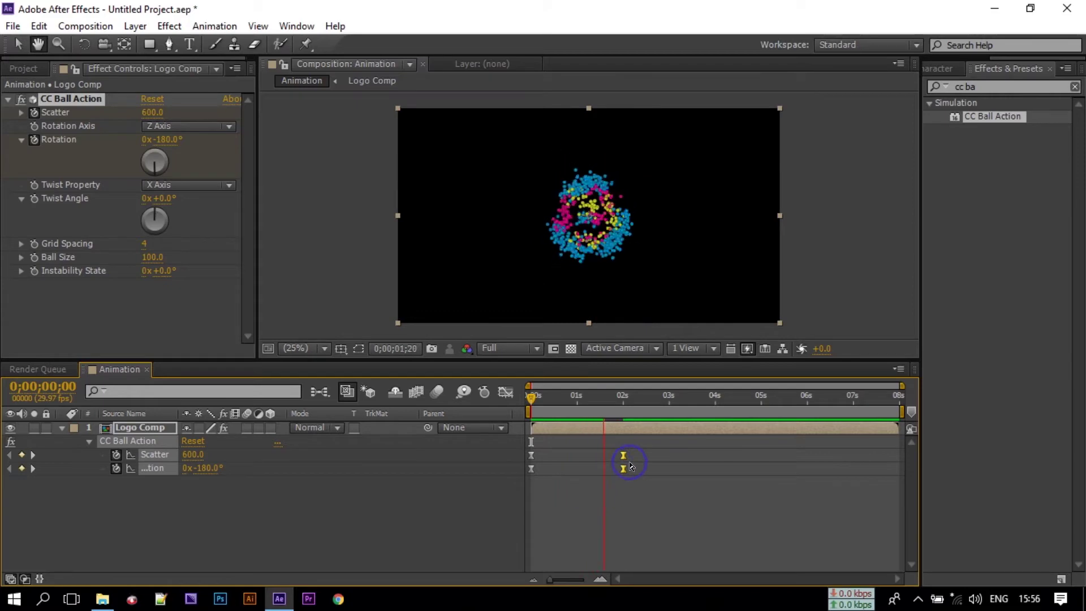
Stop the preview, scrub back to the scattered balls, and filter effects by 'motion'
key("space")
left_click_drag(645, 402, 561, 410)
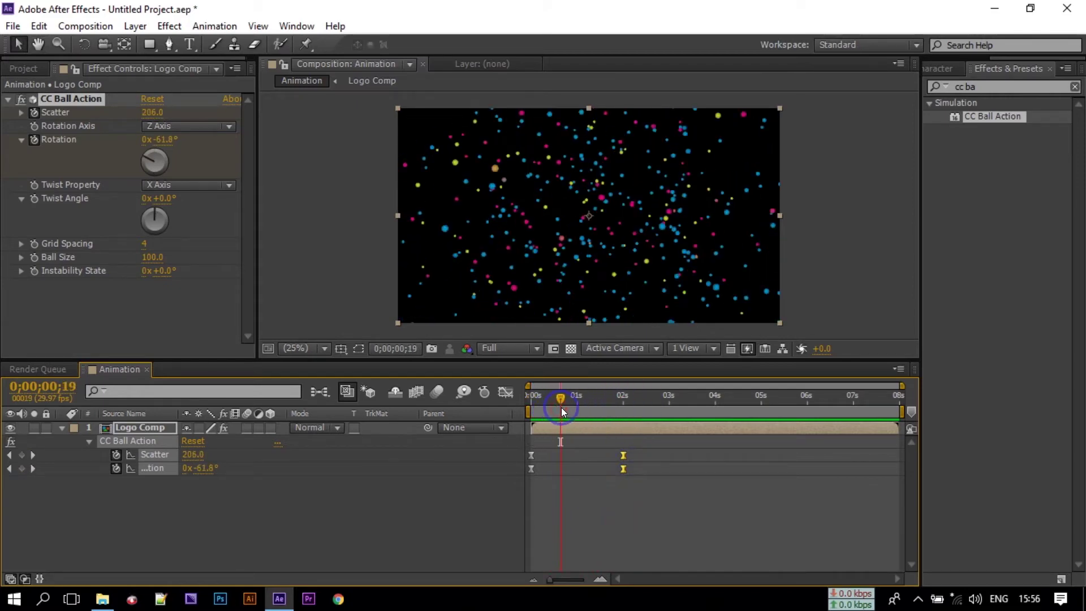
left_click(984, 89)
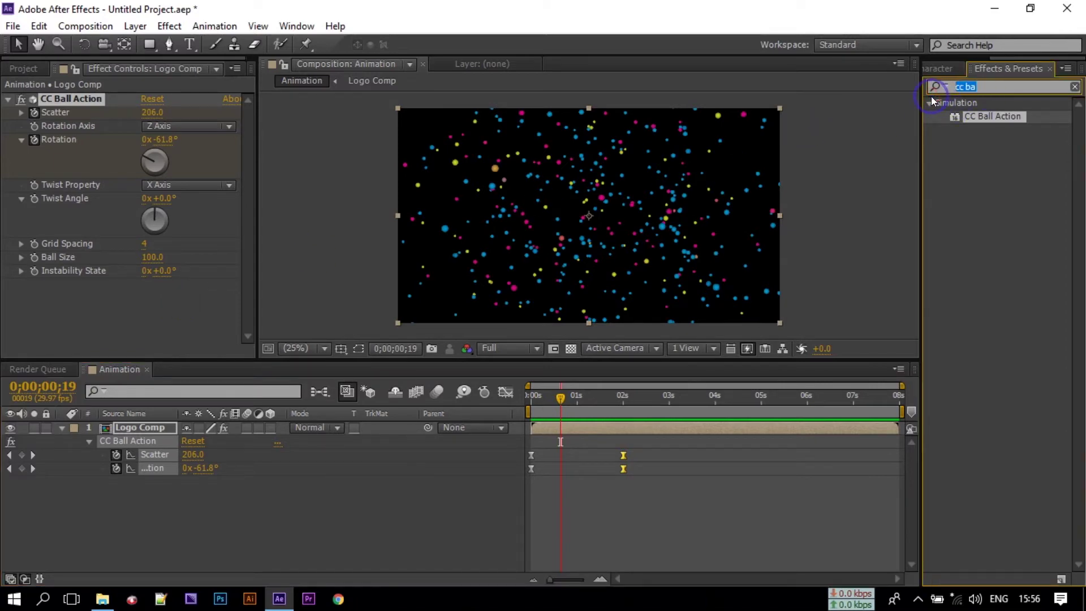
type("cc ,")
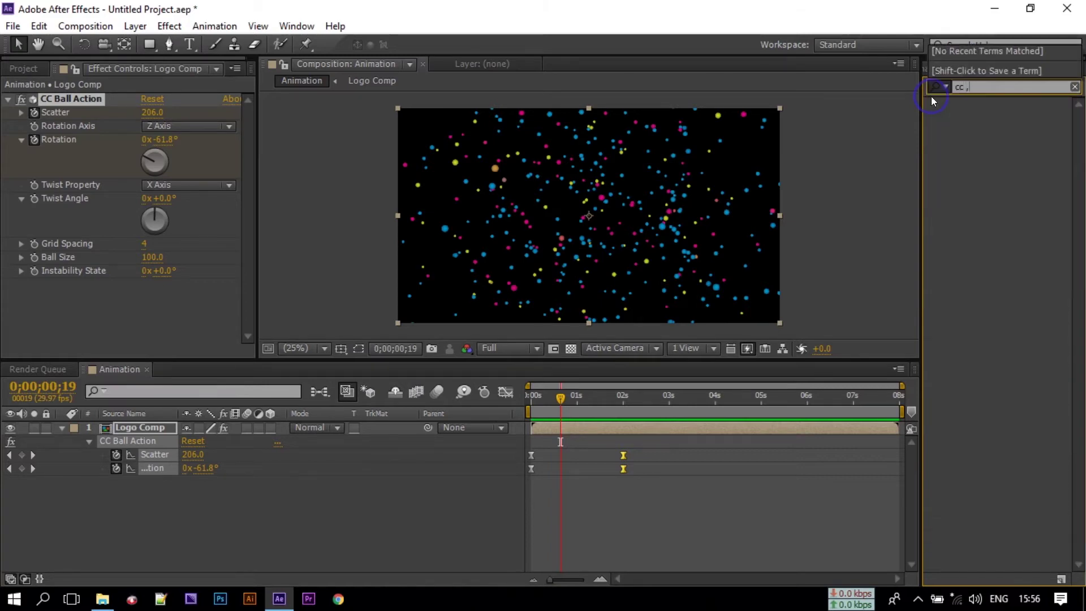
key("BackSpace")
type("mo")
key("BackSpace")
key("BackSpace")
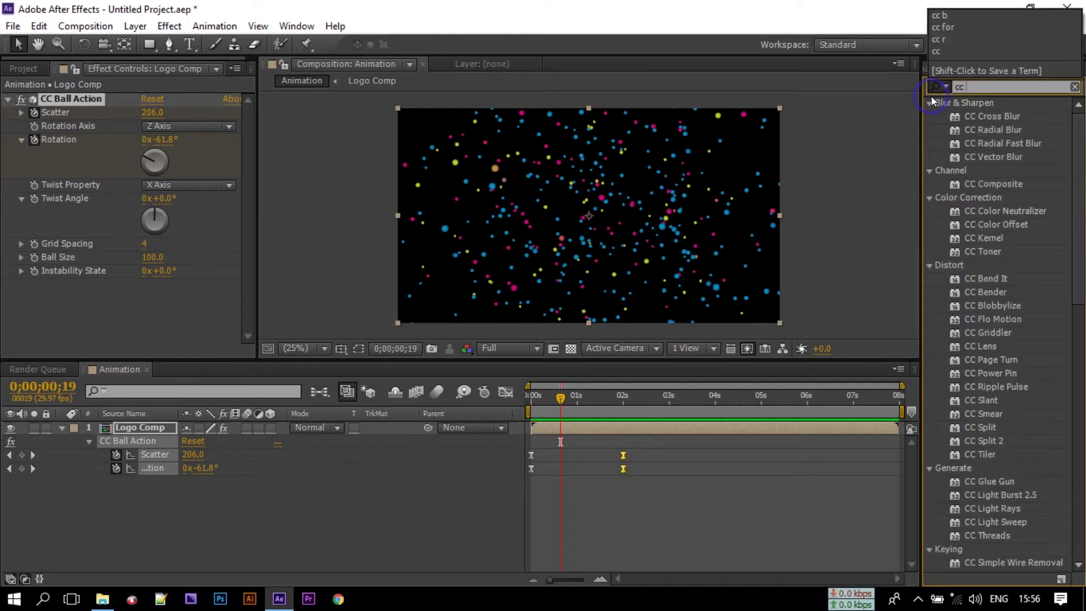
key("BackSpace")
key("BackSpace")
key("BackSpace")
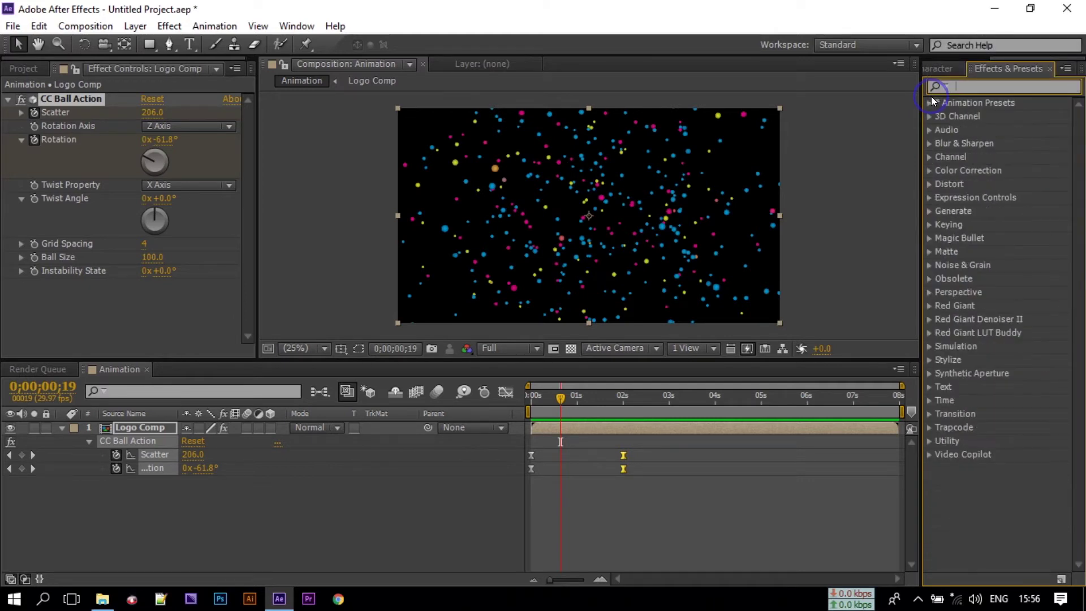
type("motion")
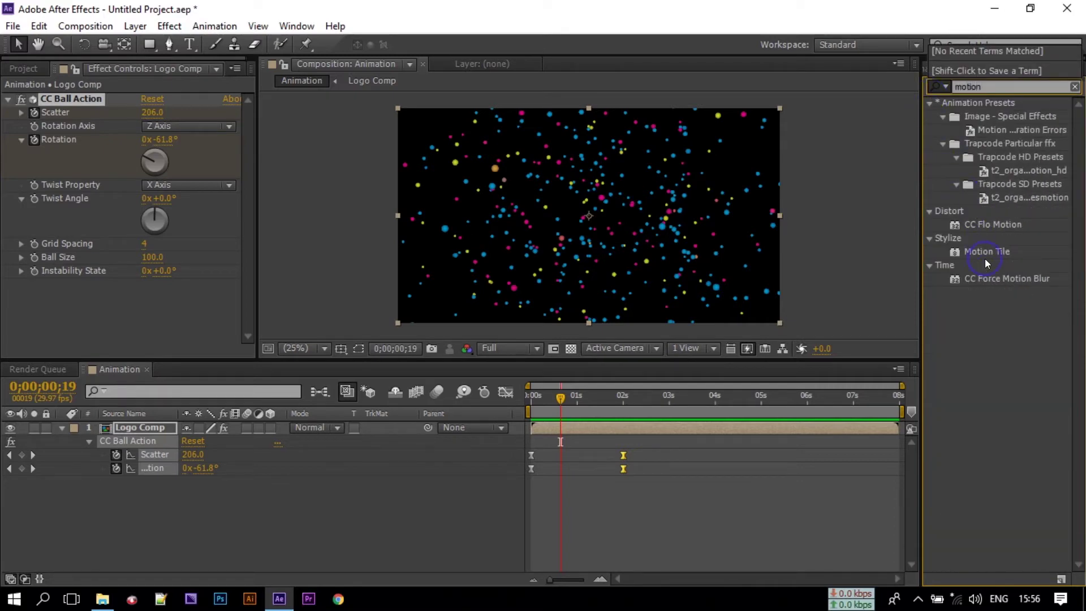
Apply CC Force Motion Blur to Logo Comp with 12 samples and shutter angle 200
left_click_drag(987, 277, 142, 436)
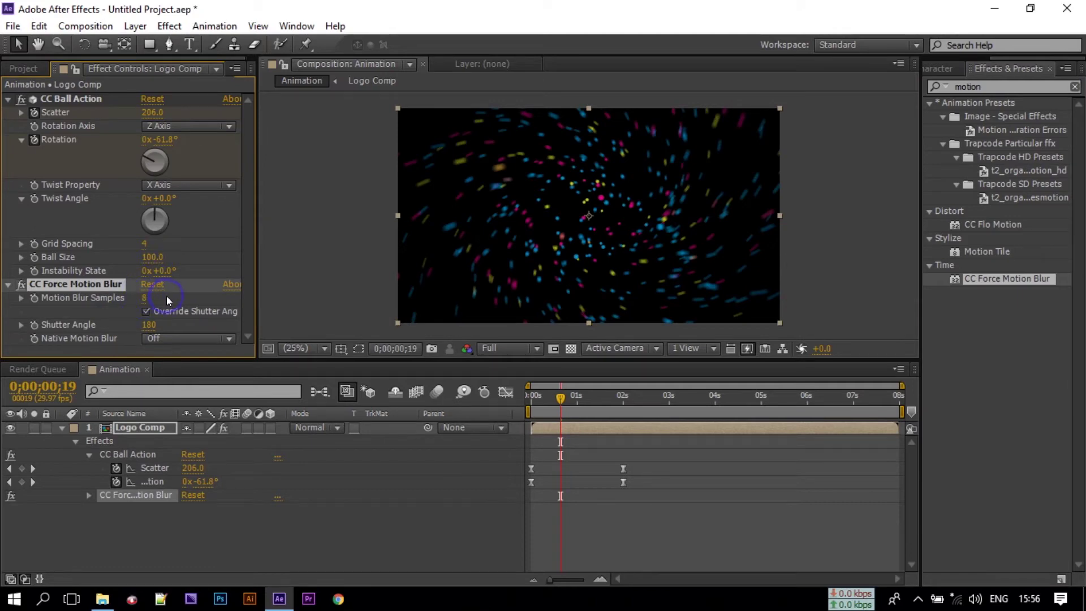
left_click(144, 297)
key("Return")
left_click(151, 326)
type("200")
key("Return")
Set the preview resolution to Third and scrub the first second of the animation
left_click(514, 350)
left_click(517, 429)
left_click_drag(555, 409, 509, 417)
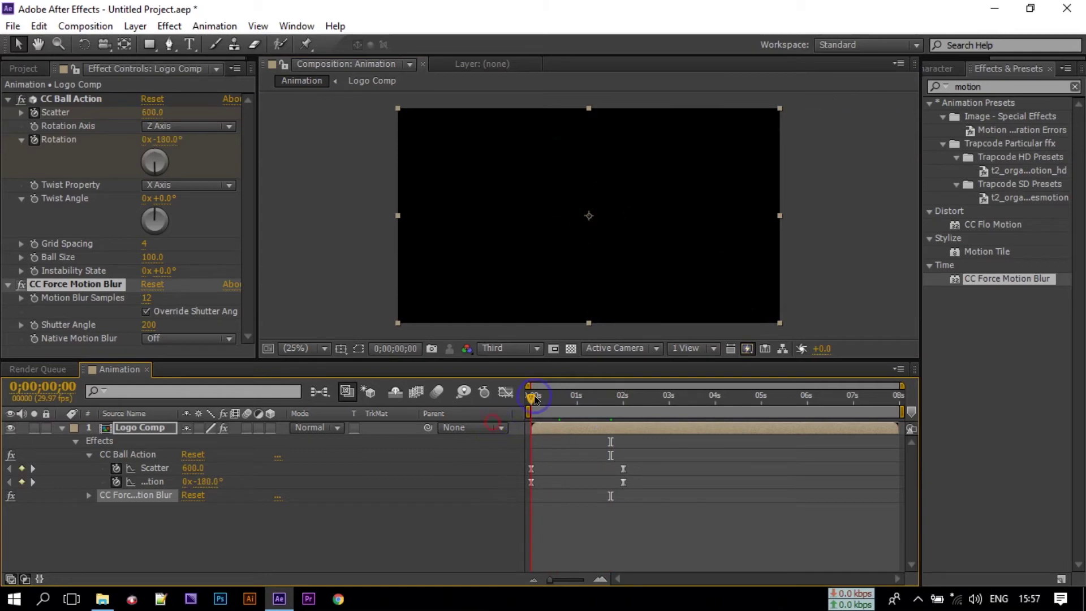
Search 'cam' in Effects & Presets and apply Camera Lens Blur to Logo Comp
left_click(999, 86)
left_click_drag(999, 86, 926, 97)
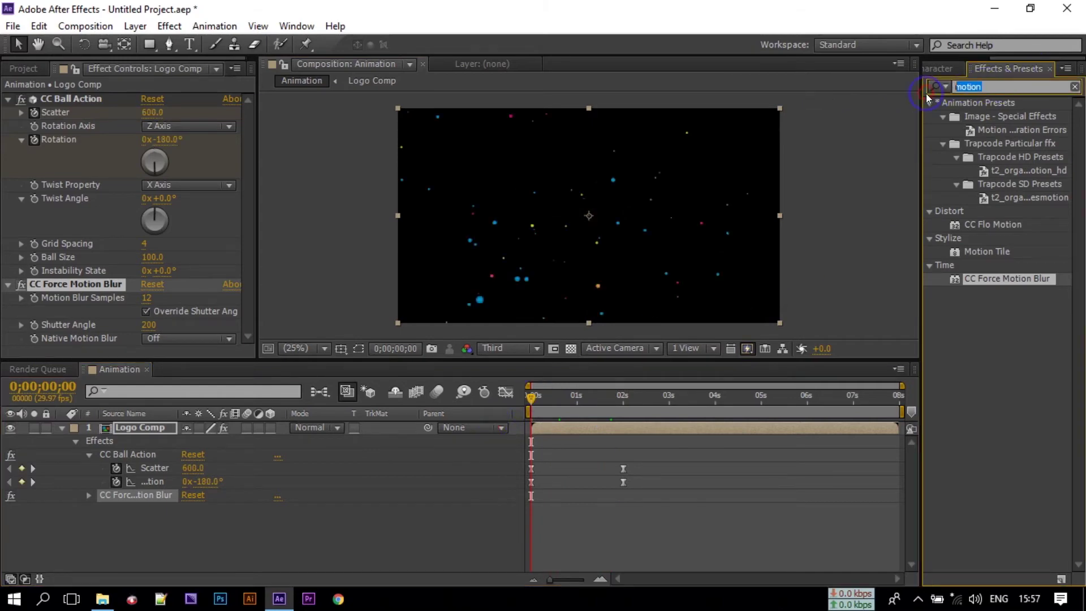
type("cam")
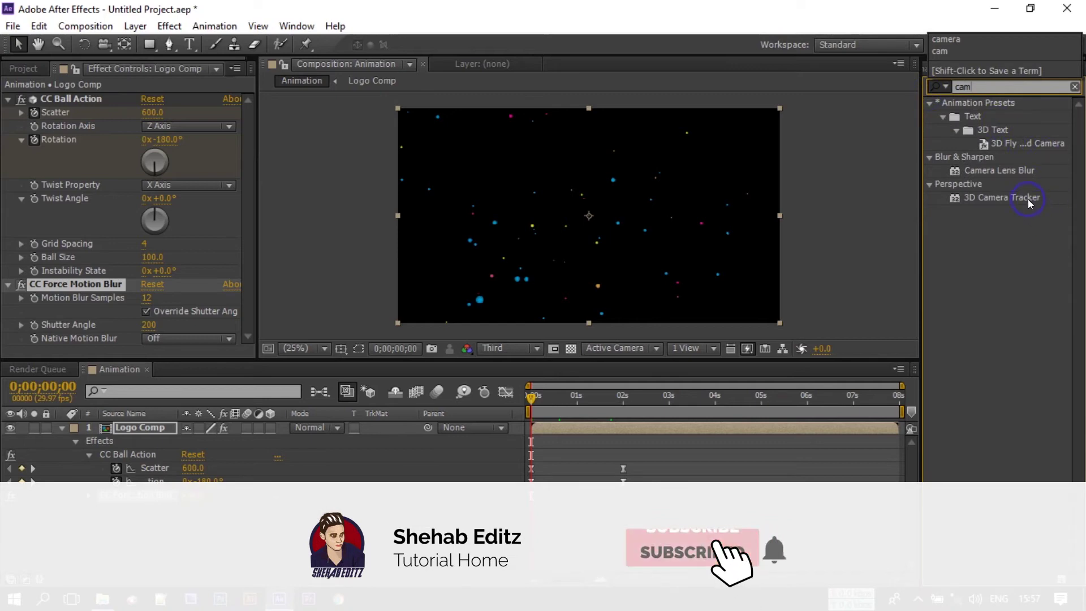
left_click_drag(1028, 170, 725, 281)
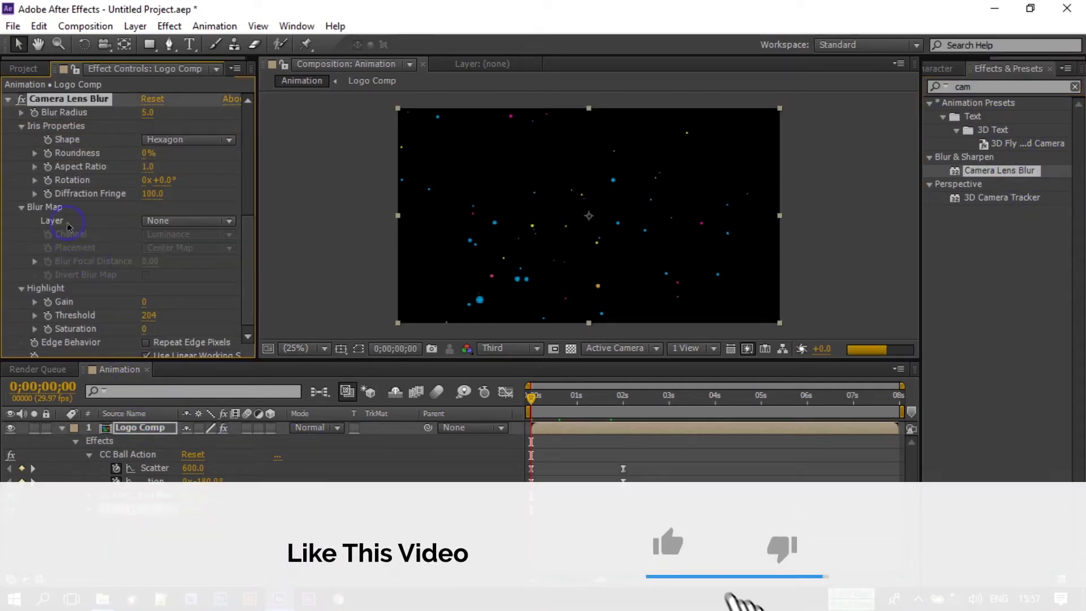
scroll(43, 124, "down", 1)
scroll(62, 181, "up", 3)
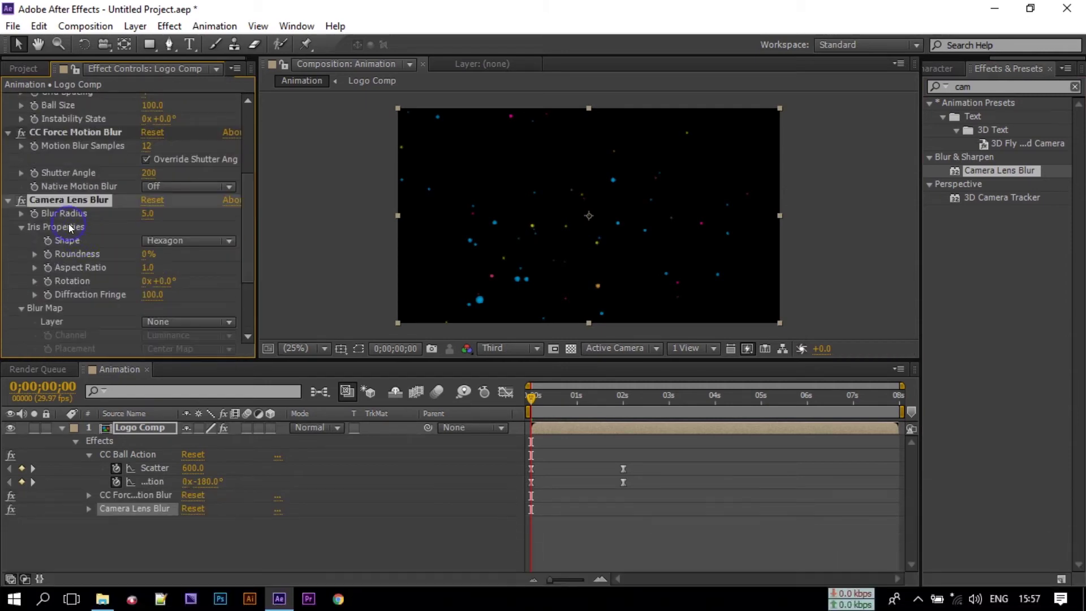
Keyframe Camera Lens Blur's Blur Radius at 20 at the start of the timeline
left_click(150, 215)
type("0")
key("Return")
left_click(516, 404)
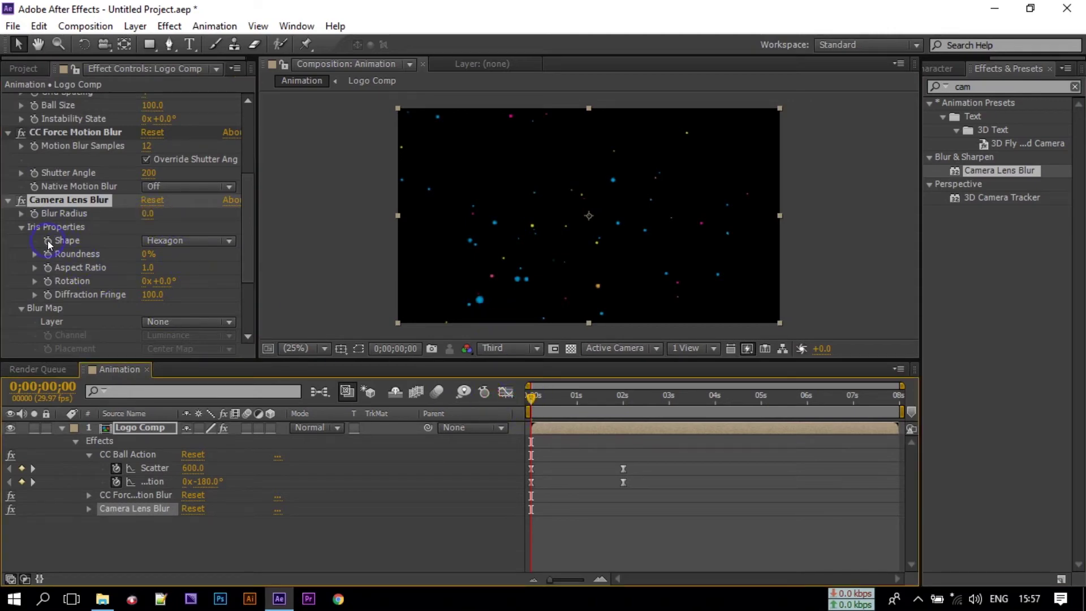
left_click(34, 213)
left_click_drag(531, 399, 577, 403)
left_click(173, 228)
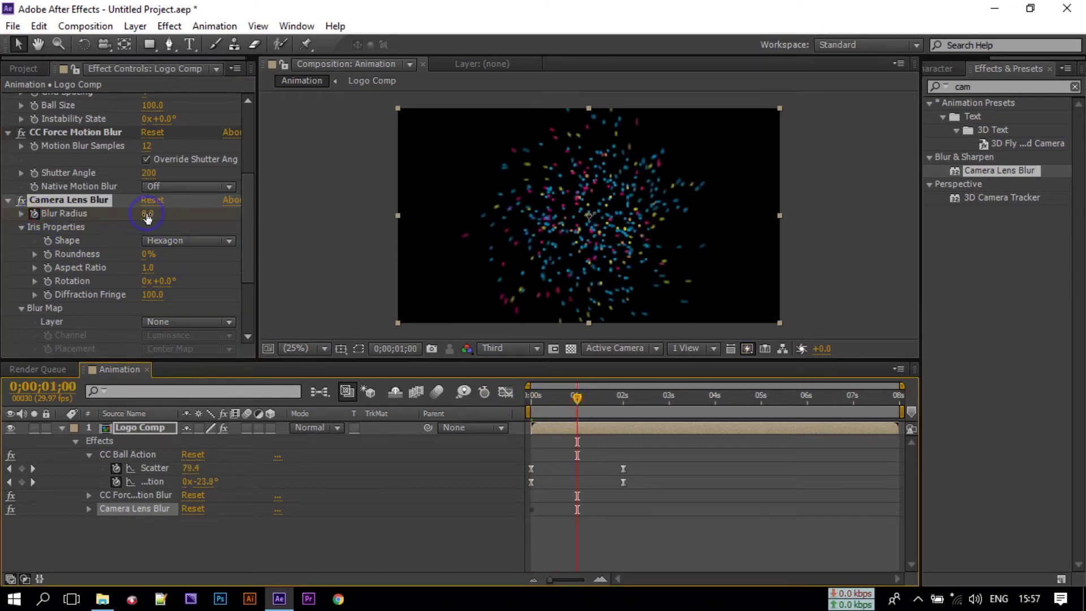
left_click_drag(578, 401, 532, 399)
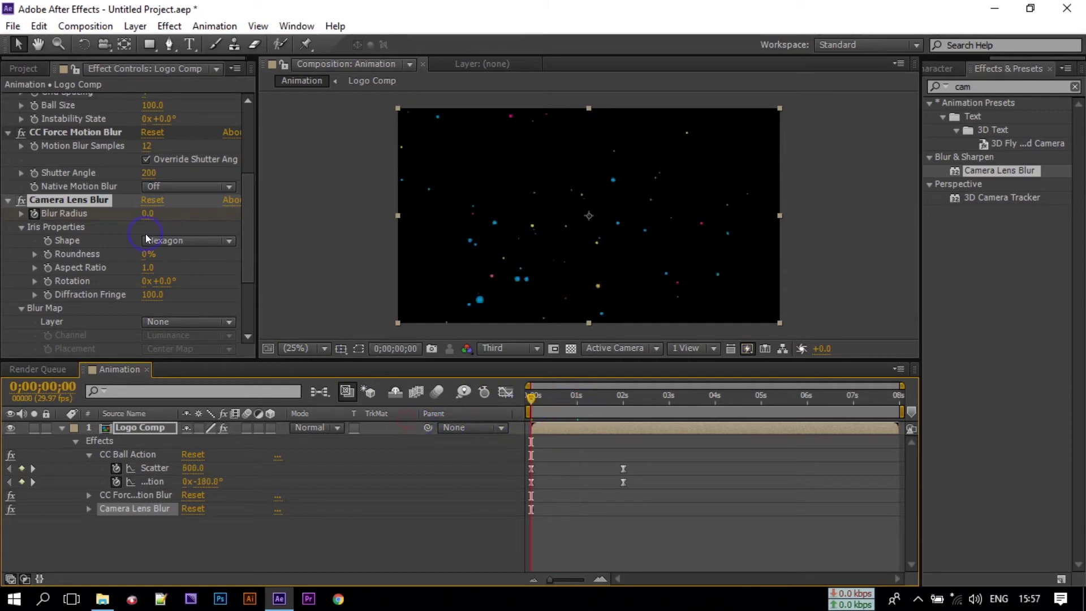
left_click(149, 214)
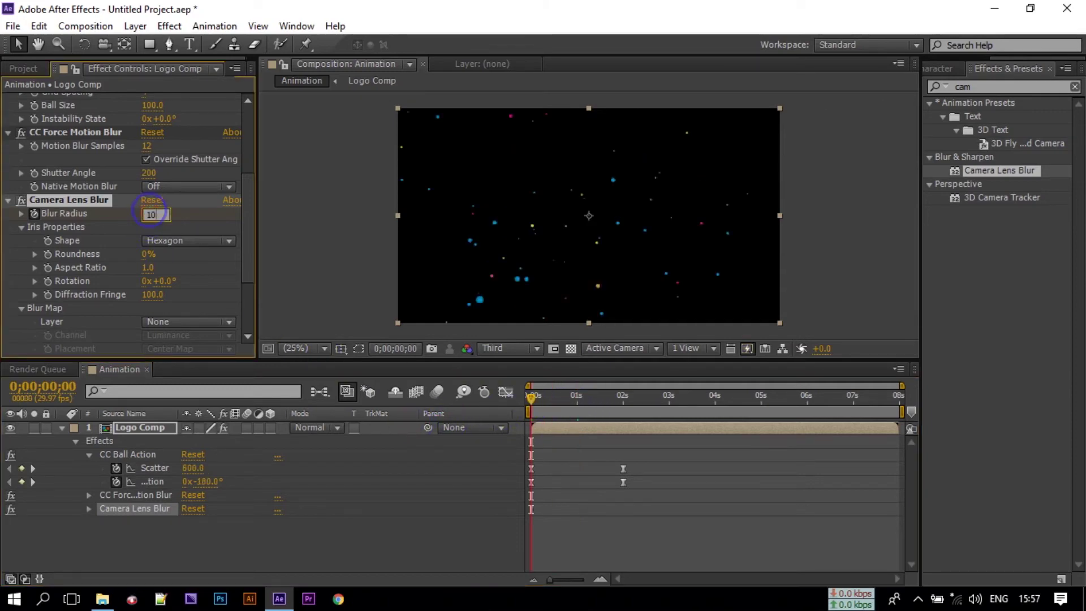
key("Return")
left_click(149, 215)
key("Return")
Set Blur Radius to 0 at frame 18 and scrub to check the blur animation
left_click(531, 400)
left_click_drag(531, 401, 568, 401)
left_click(143, 214)
type("0")
key("Return")
left_click_drag(568, 401, 498, 411)
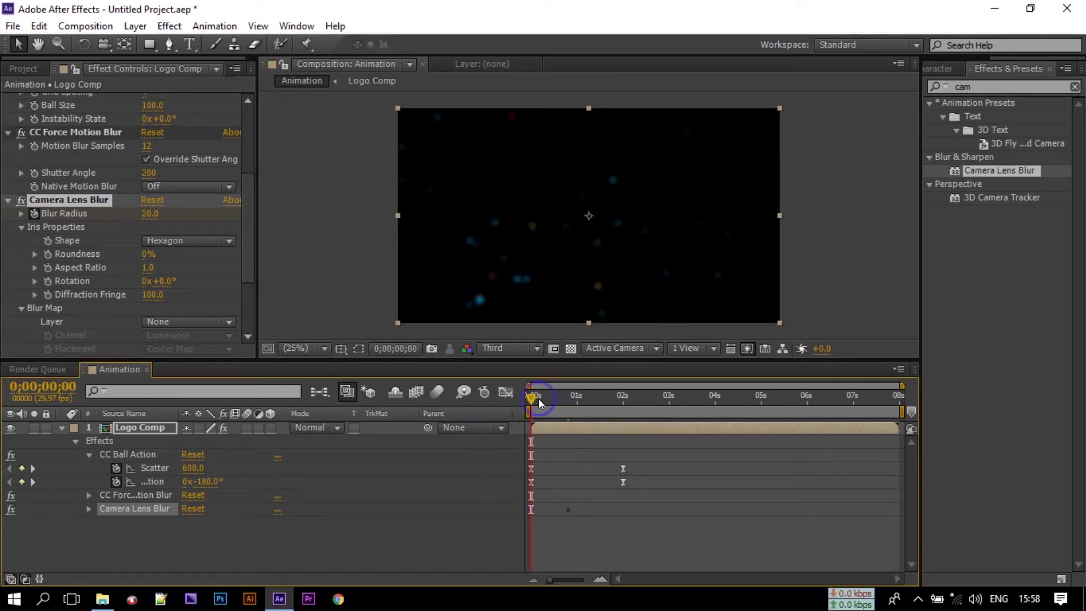
mouse_move(531, 401)
left_mouse_down()
mouse_move(624, 415)
mouse_move(513, 412)
left_mouse_up()
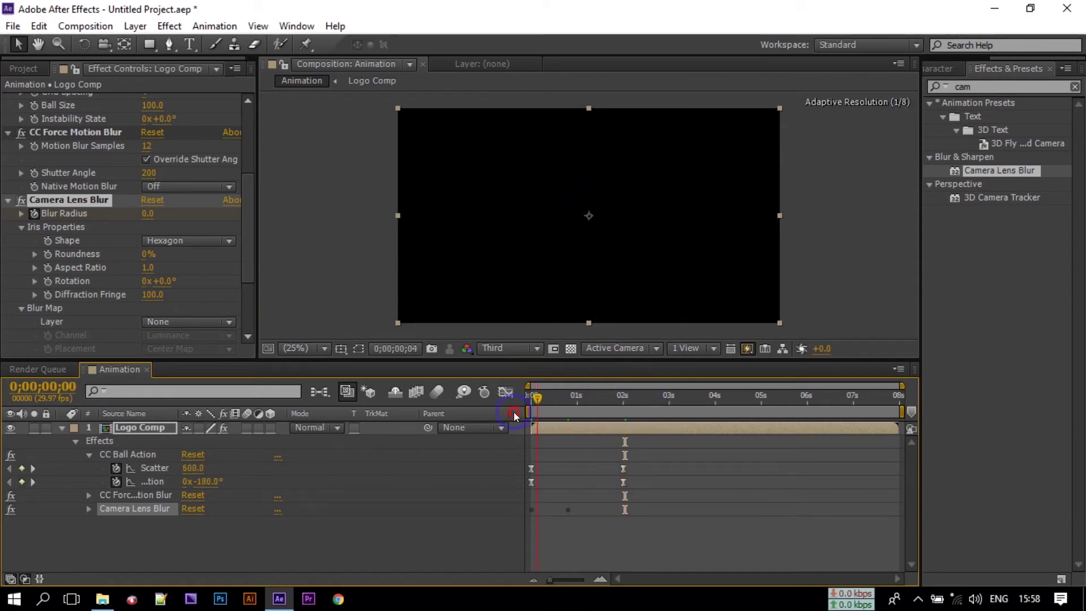
Apply Easy Ease to both Blur Radius keyframes on Logo Comp
left_click(61, 428)
left_click(142, 430)
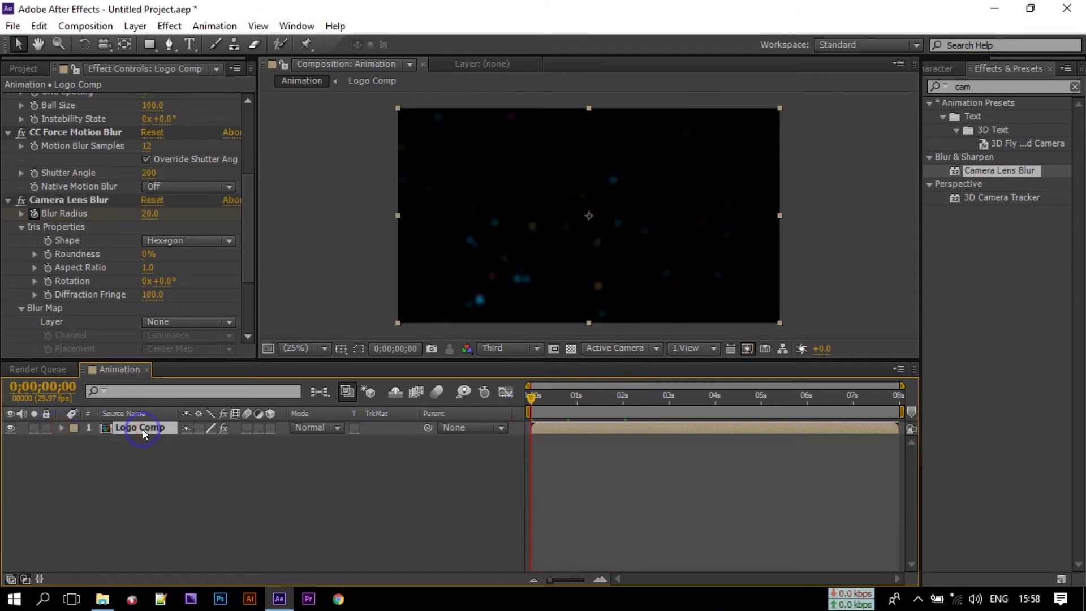
key("u")
left_click(575, 495)
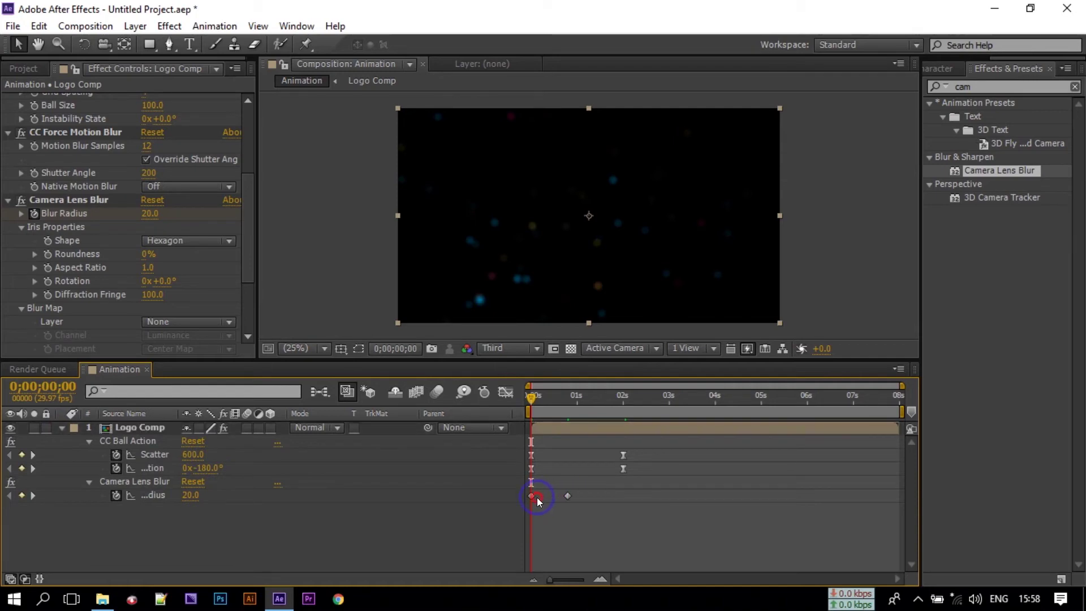
left_click_drag(583, 515, 521, 496)
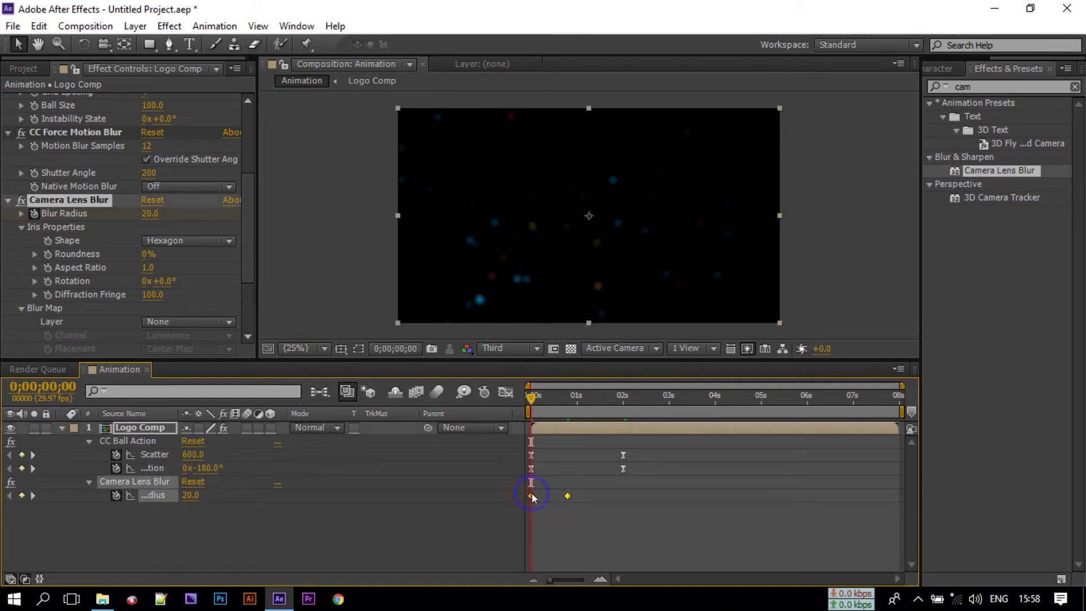
right_click(531, 496)
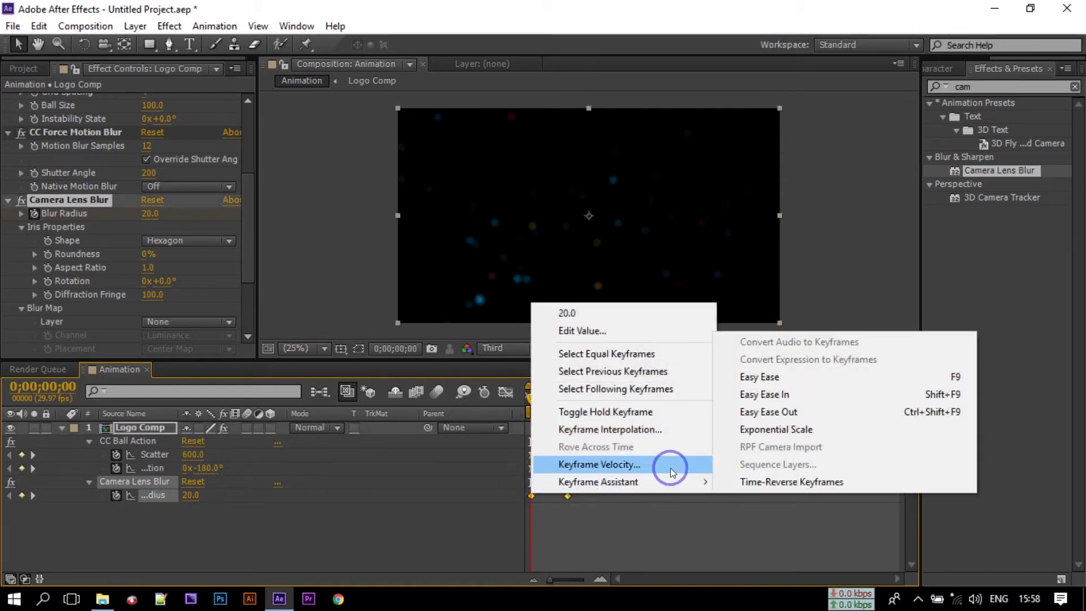
left_click(803, 377)
left_click(607, 501)
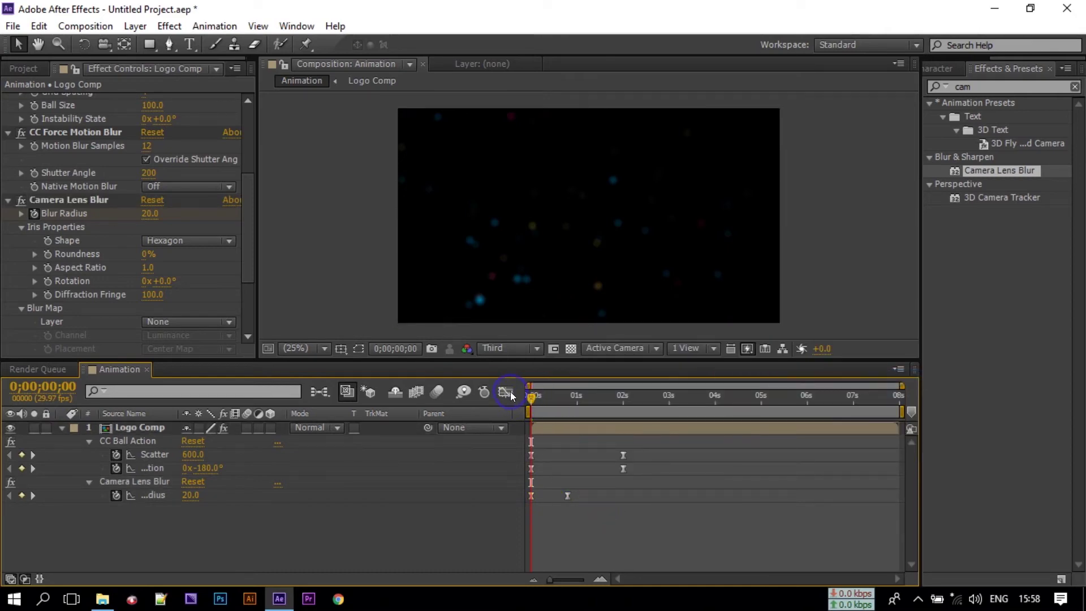
Collapse the layer, return to the Project list, and drag Flare.mov into the Animation comp
left_click(61, 427)
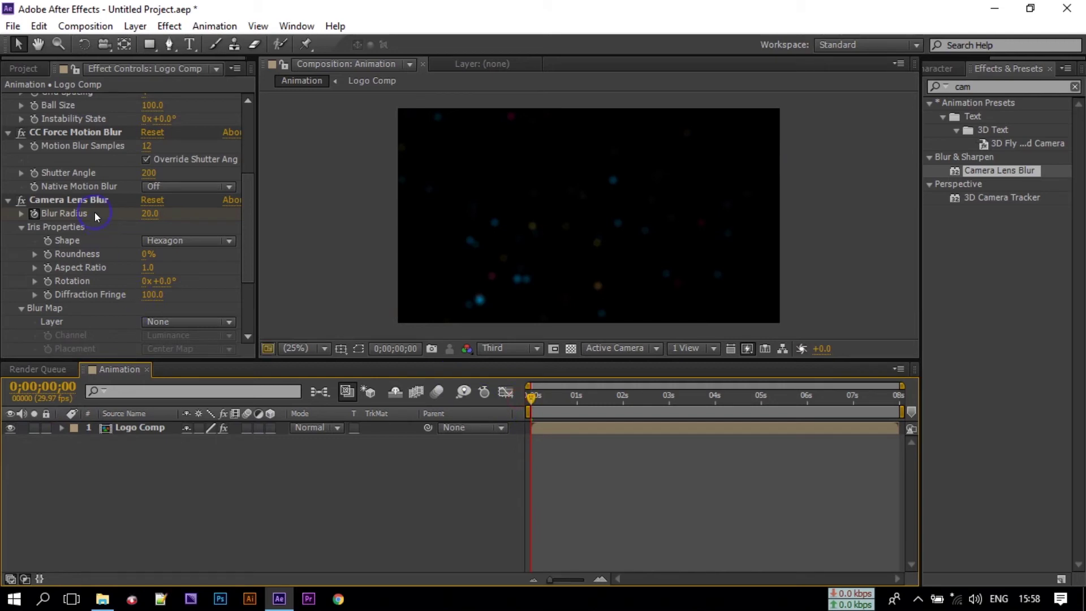
scroll(98, 224, "up", 5)
left_click(8, 97)
left_click(23, 68)
left_click(74, 268)
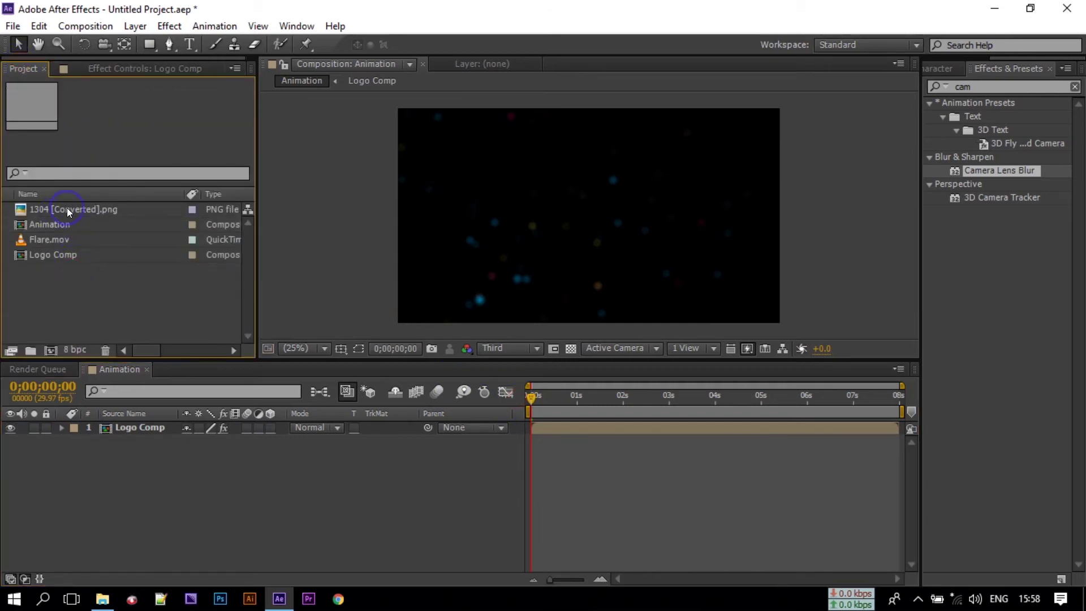
left_click_drag(50, 239, 147, 423)
Set the Flare.mov layer's blending mode to Add and scrub ahead to check the flare
left_click(302, 428)
left_click(372, 236)
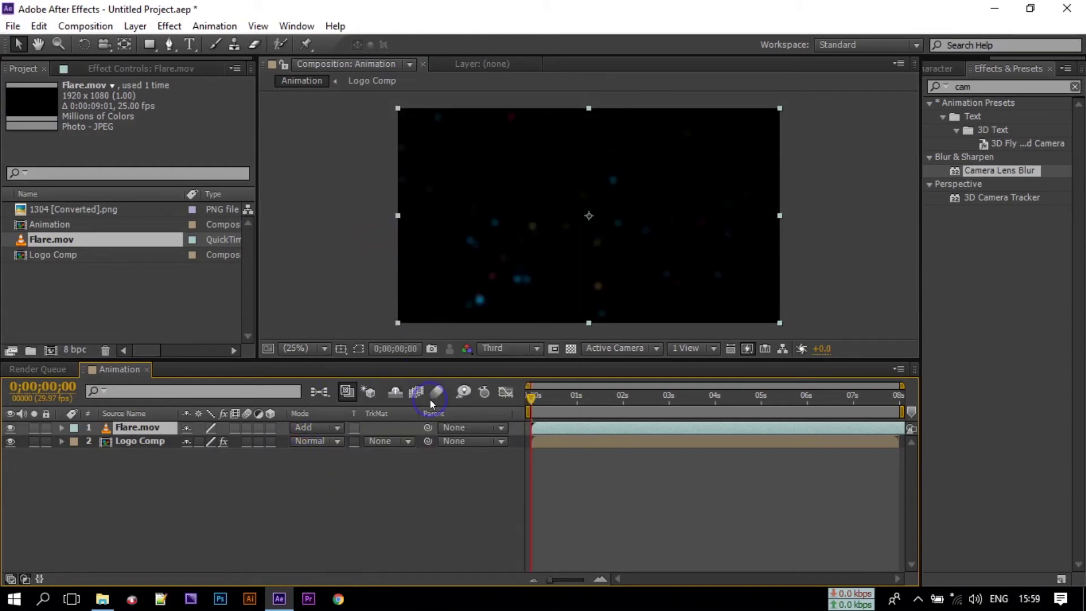
left_click_drag(529, 399, 582, 429)
left_click(642, 429)
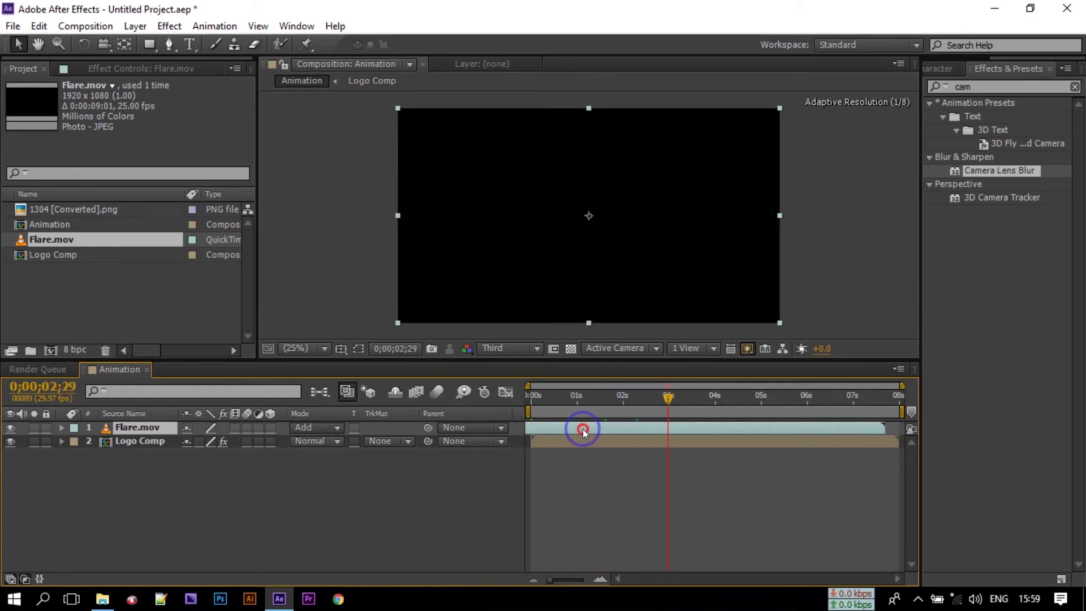
Start the flare earlier, limit the work area to about 3 seconds, and park at 1;29
left_click_drag(660, 401, 497, 425)
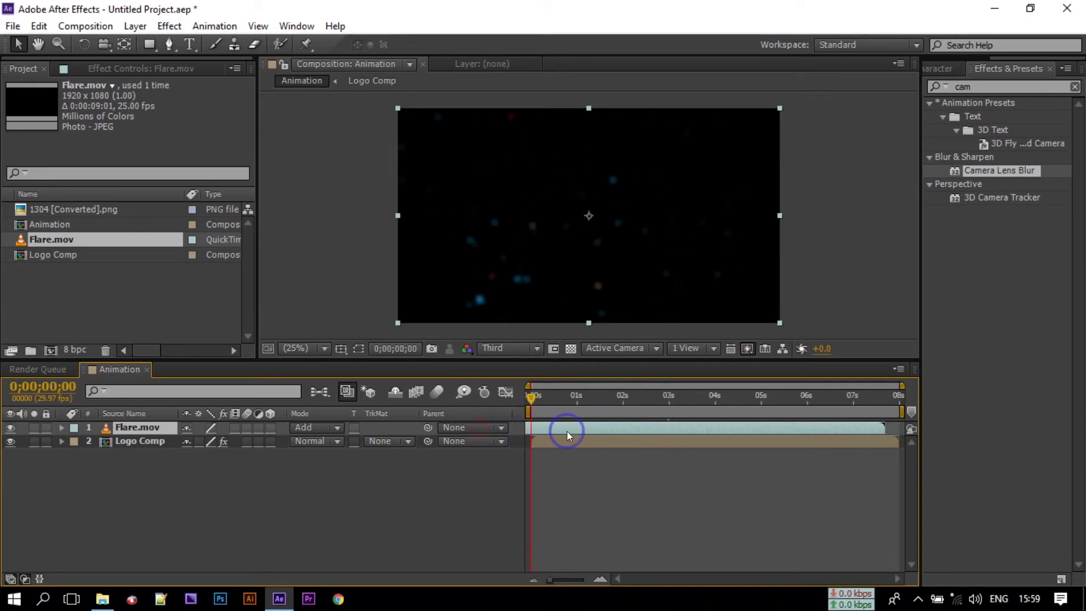
key("space")
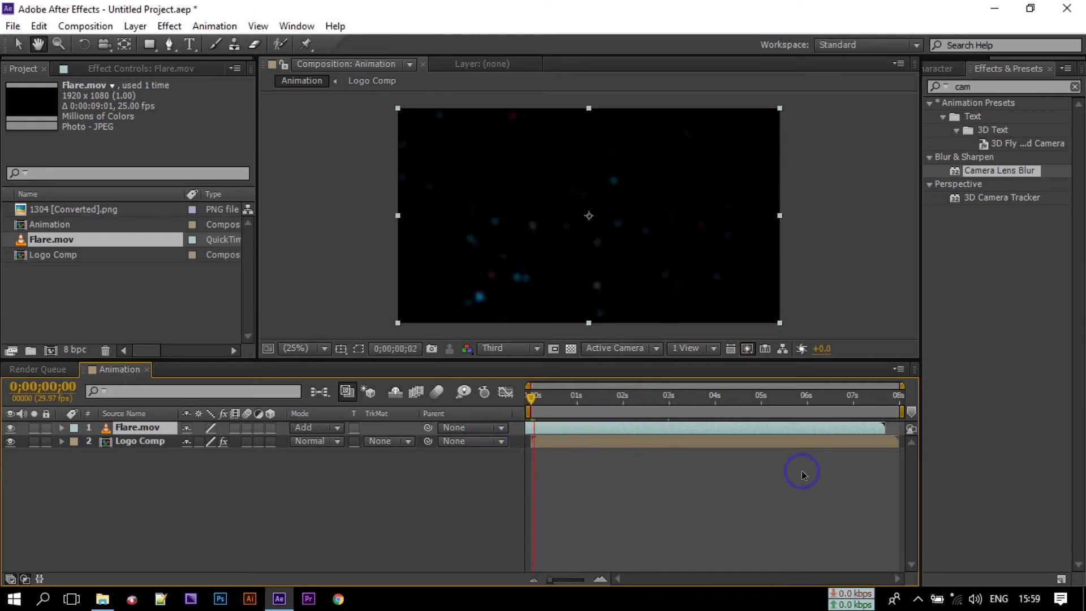
left_click_drag(905, 417, 674, 429)
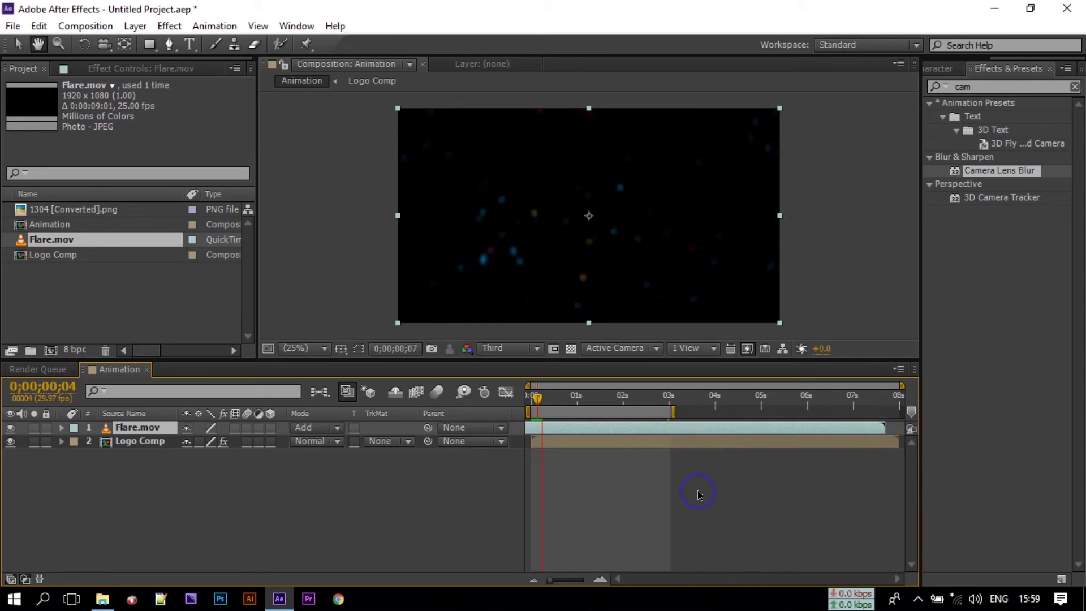
left_click(656, 441)
left_click(621, 399)
left_click_drag(621, 402, 621, 400)
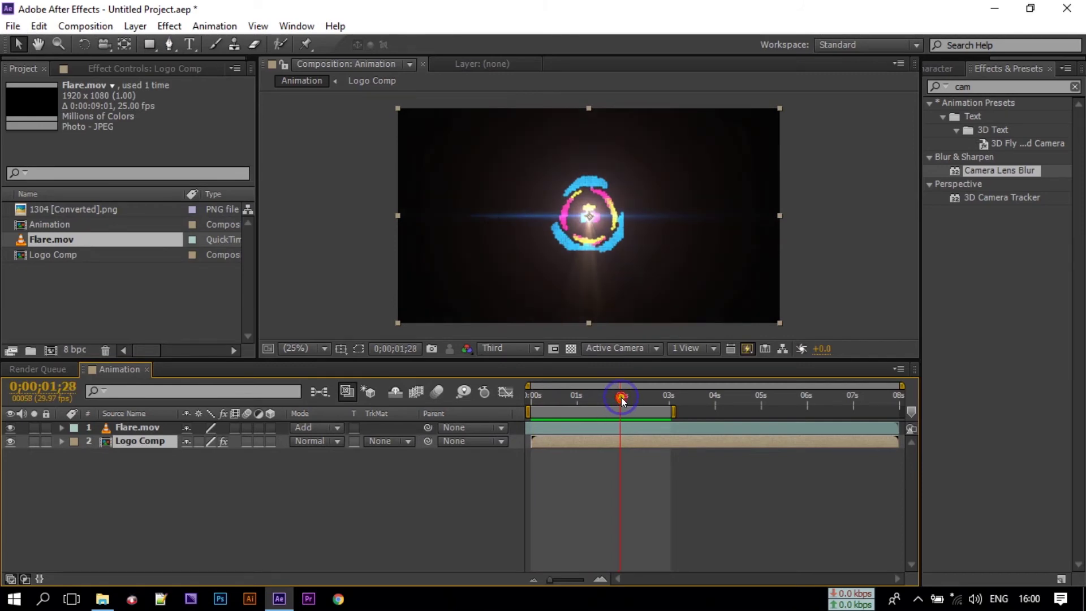
Split the Logo Comp layer at about 1;28 with Edit > Split Layer
left_click(120, 444)
right_click(120, 444)
left_click(39, 26)
left_click(39, 26)
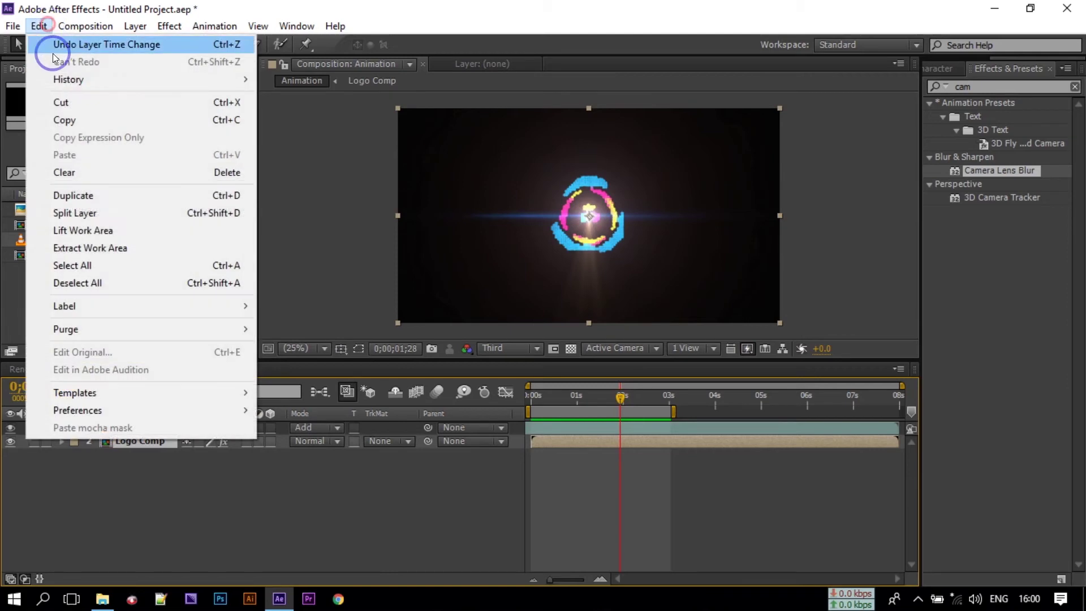
left_click(102, 213)
left_click(621, 399)
mouse_move(622, 400)
left_mouse_down()
mouse_move(636, 399)
mouse_move(624, 399)
left_mouse_up()
left_click(198, 469)
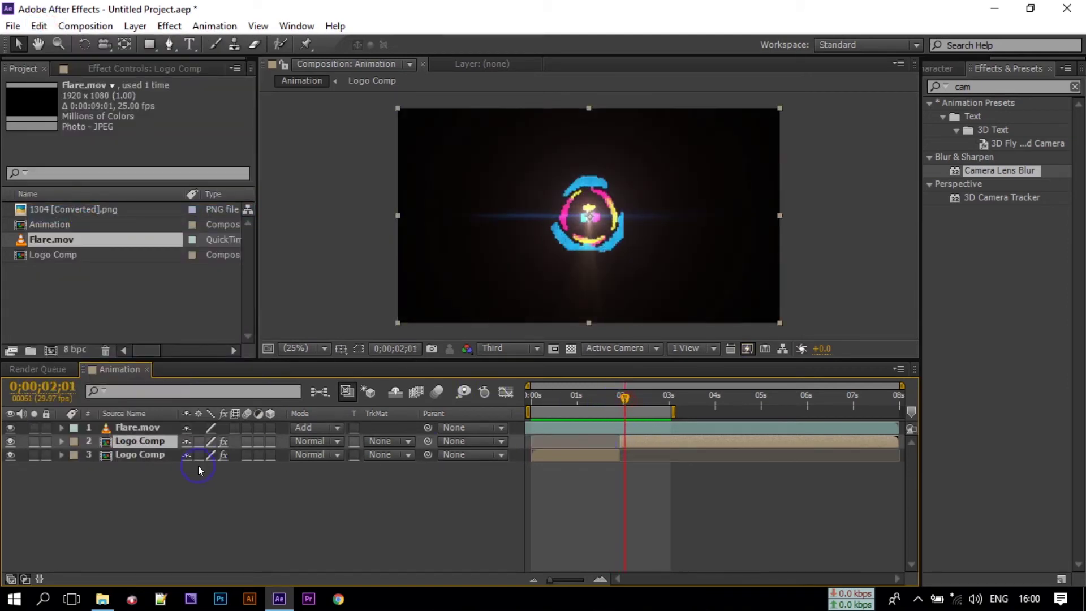
Rename the later Logo Comp piece to Logo
right_click(126, 445)
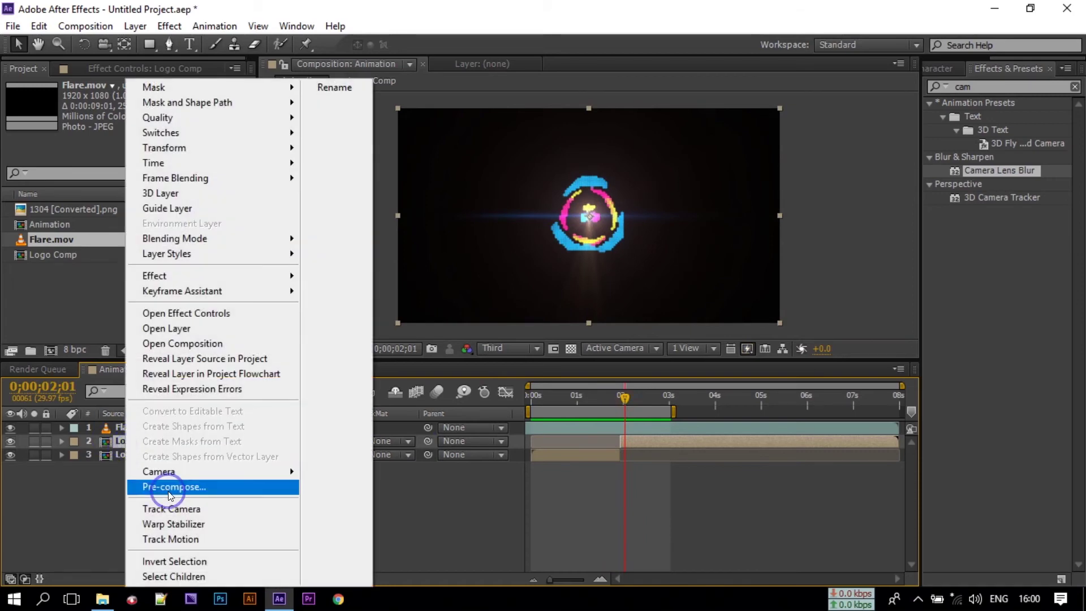
left_click(348, 88)
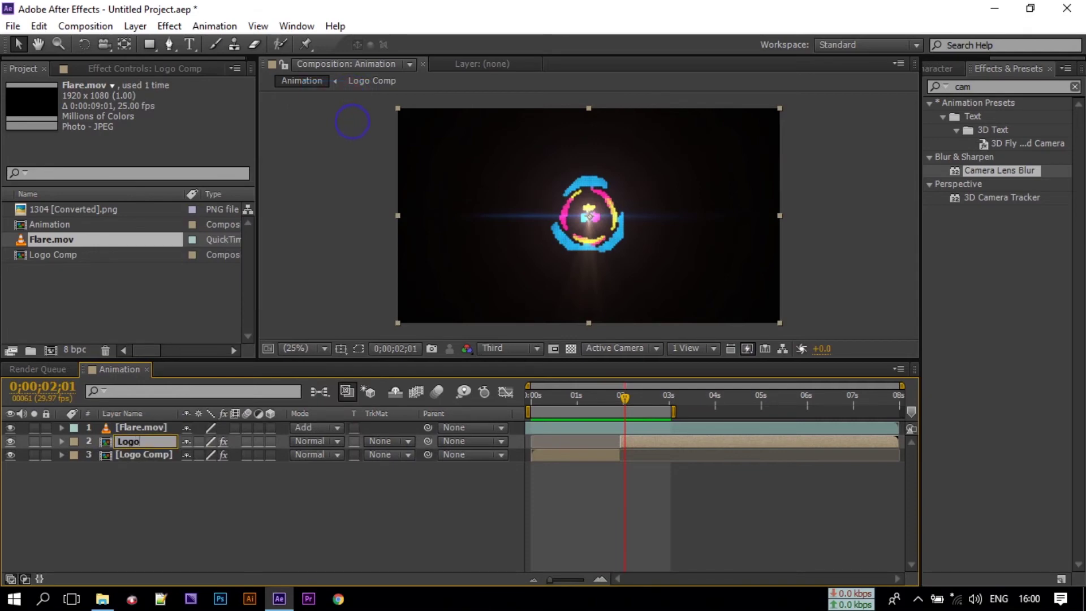
key("Return")
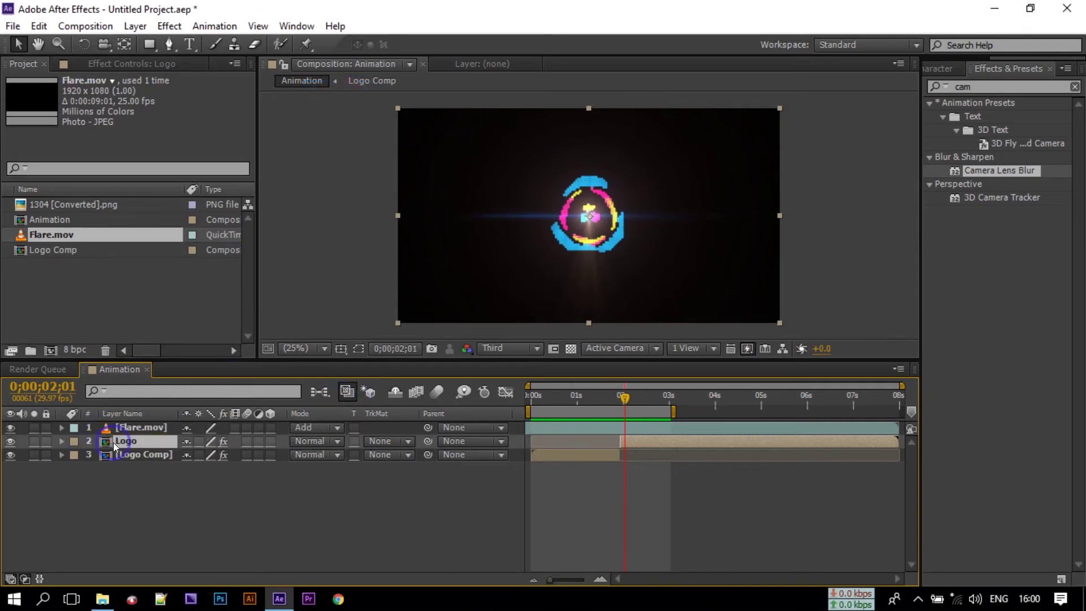
Delete CC Ball Action, CC Force Motion Blur and Camera Lens Blur from the Logo layer
left_click(132, 64)
left_click(60, 95)
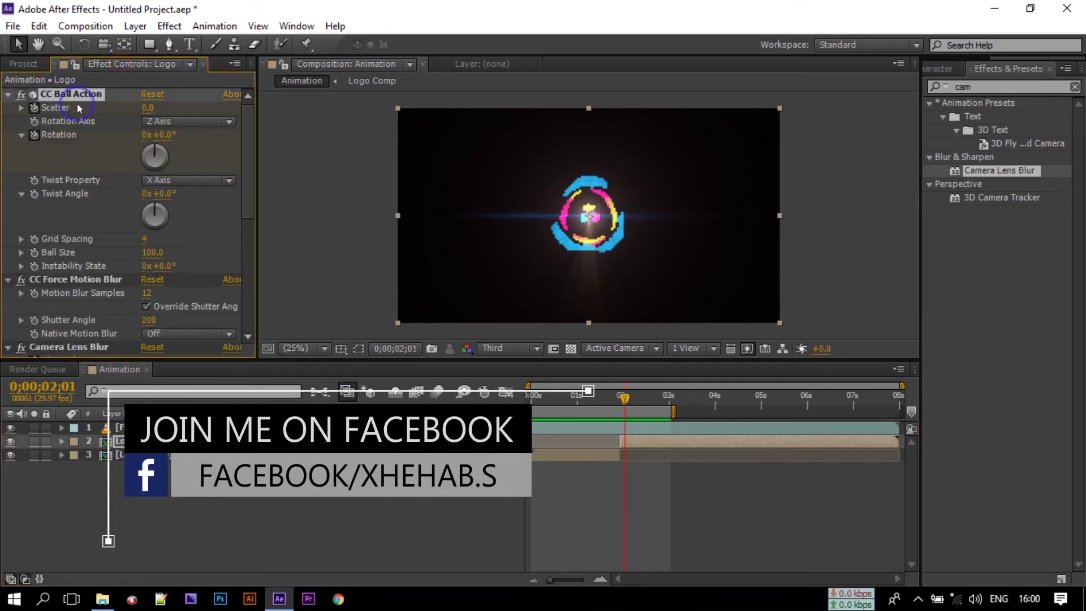
key("Delete")
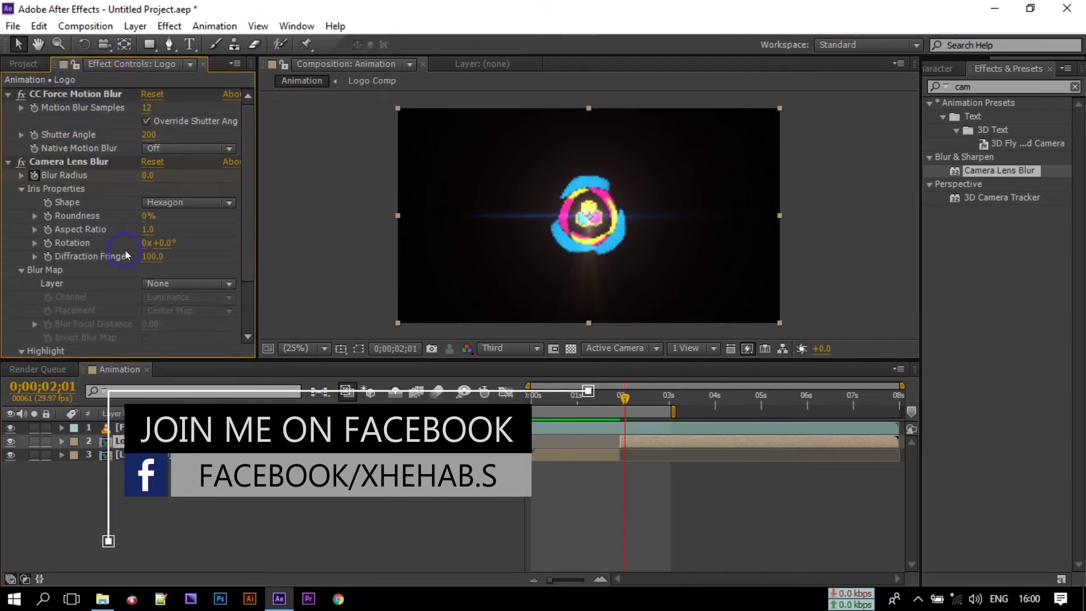
left_click(88, 95)
key("Delete")
left_click(69, 95)
key("Delete")
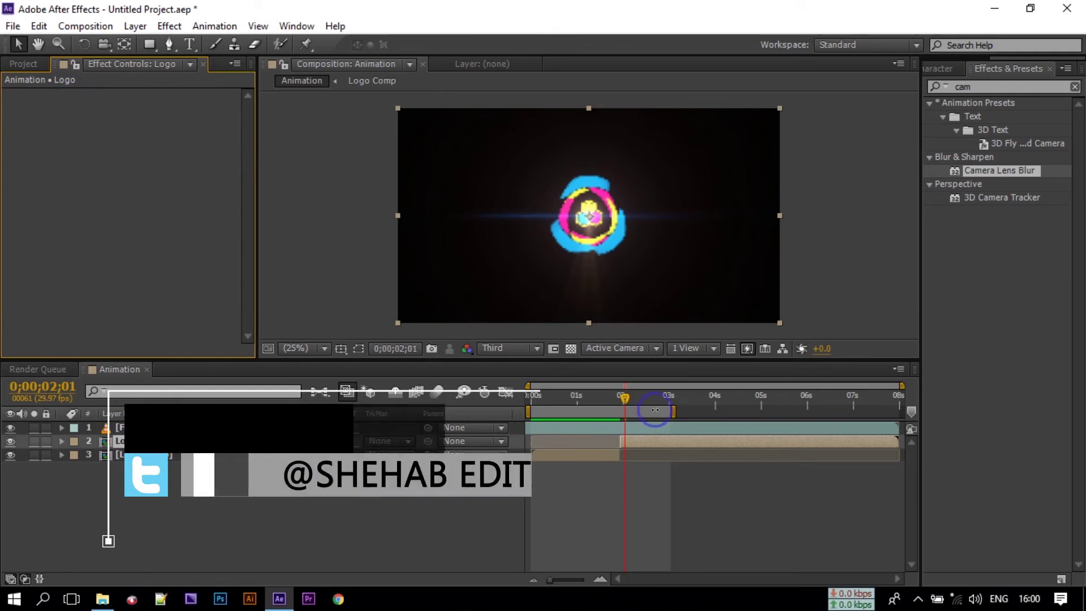
Return to frame 0 and play back the animation preview
left_click_drag(625, 396, 530, 397)
left_click(713, 500)
key("space")
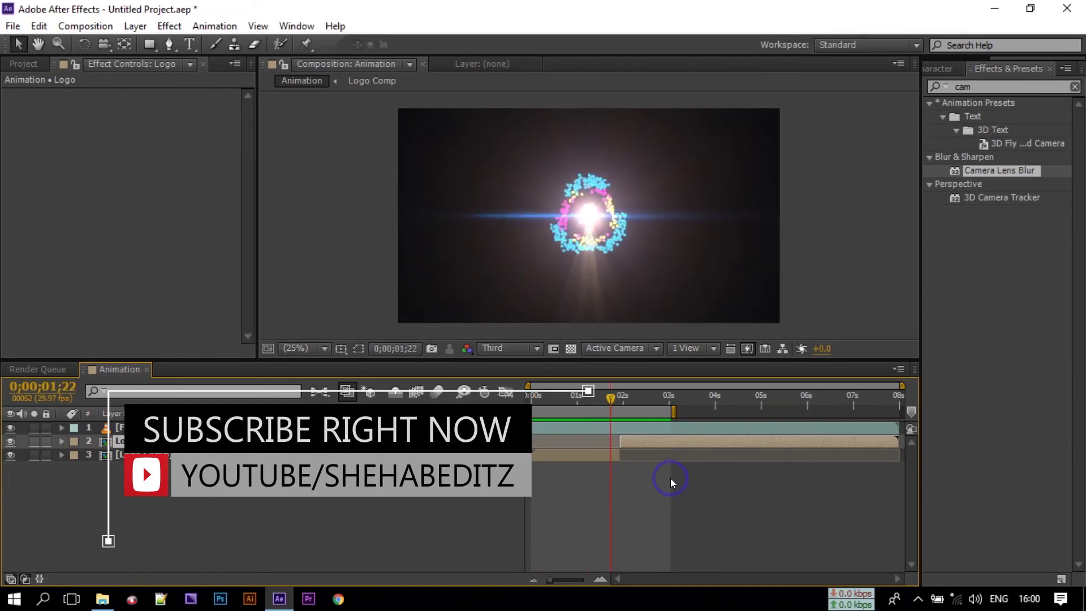
left_click(602, 428)
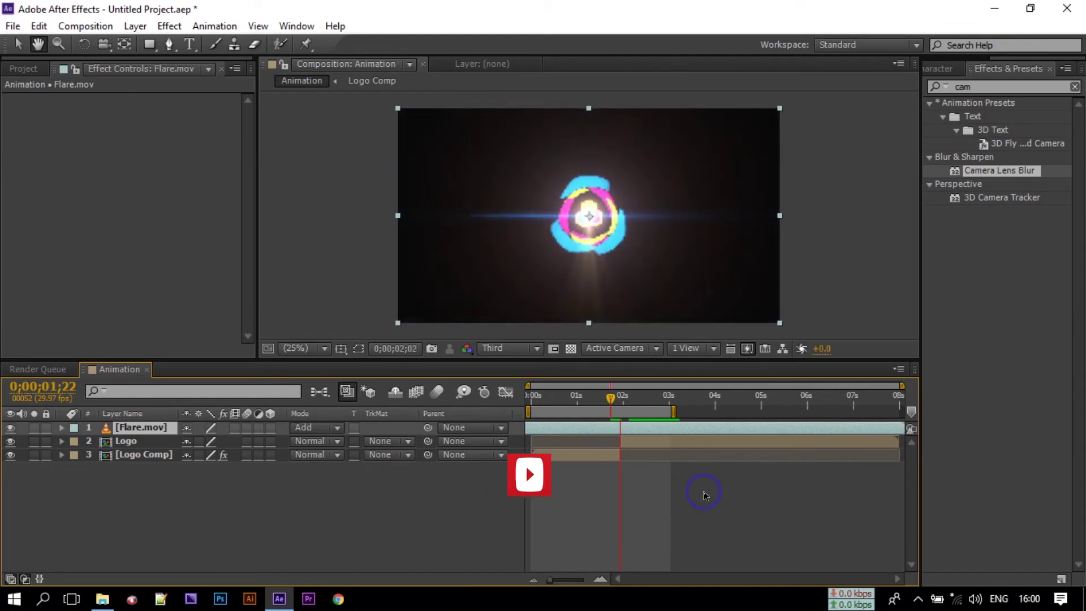
key("v")
left_click(595, 429)
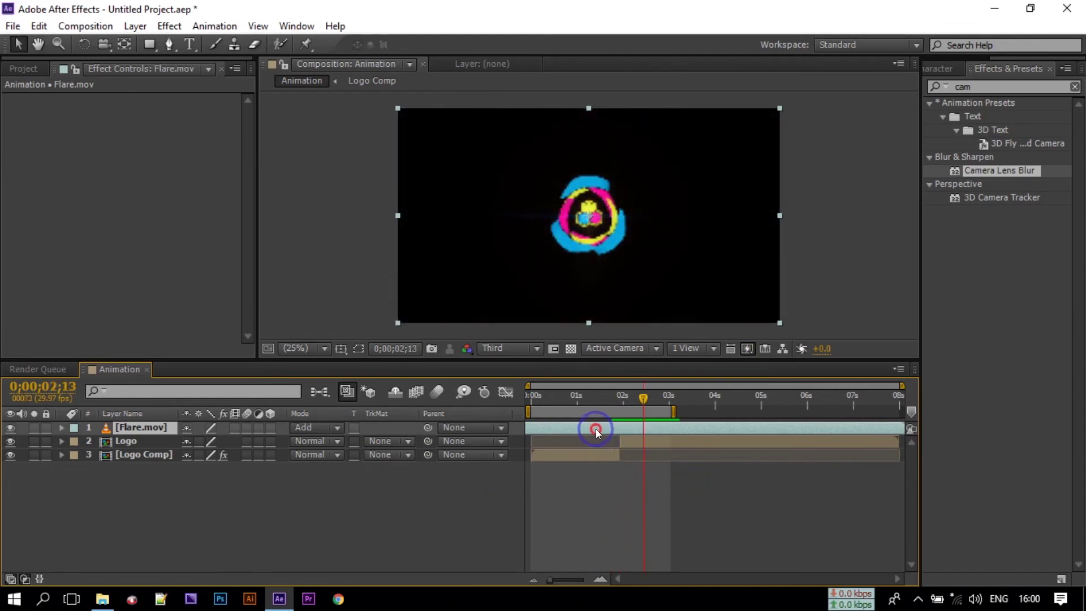
key("space")
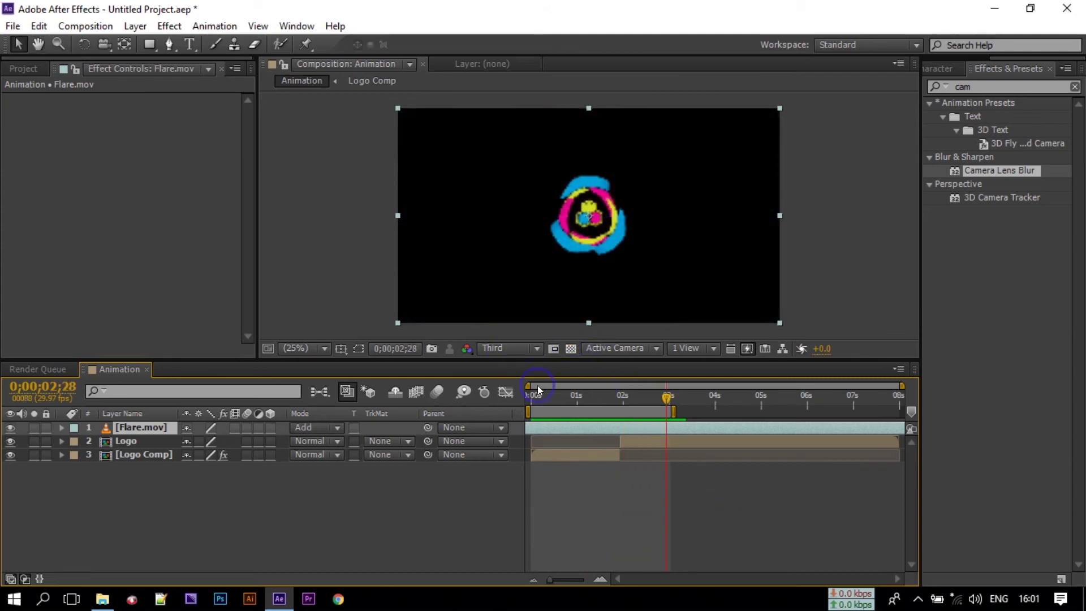
left_click_drag(666, 402, 627, 408)
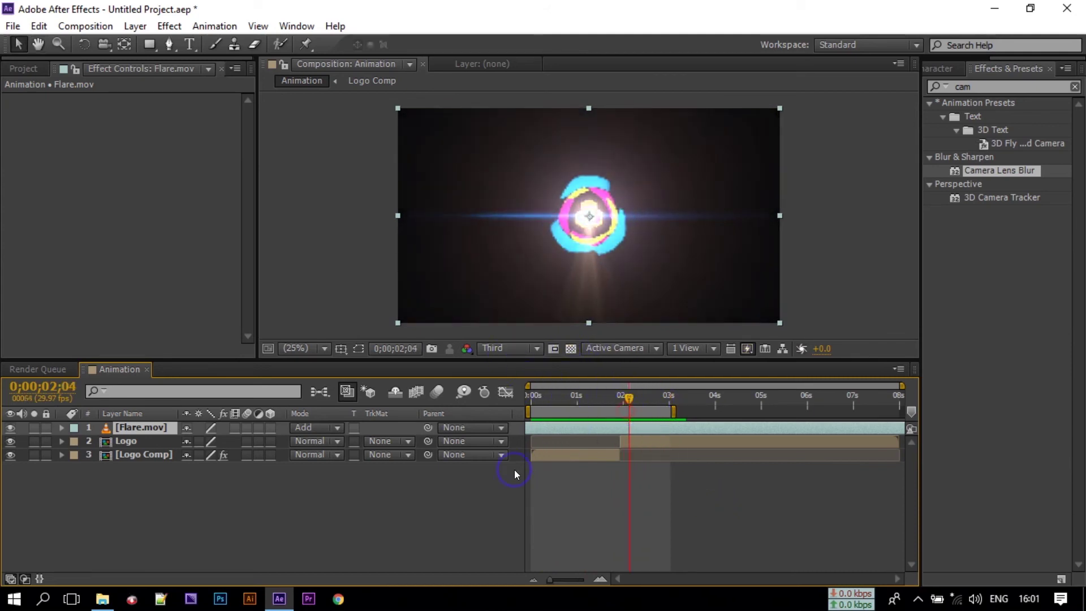
Create a black 1920×1080 solid named BG and move it to the bottom of the stack
left_click(362, 484)
right_click(158, 491)
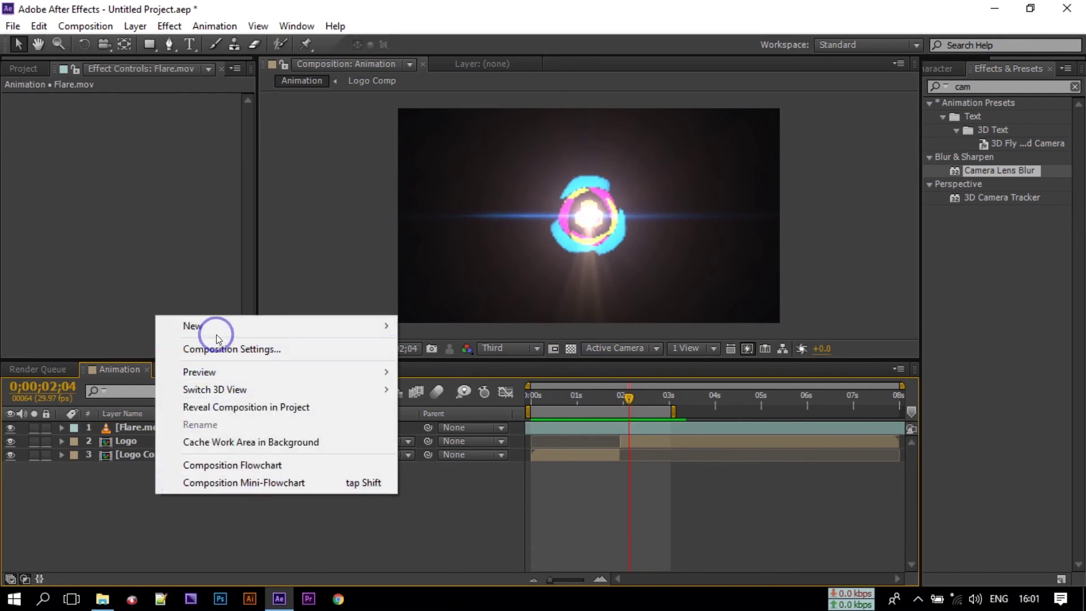
mouse_move(215, 332)
left_click(441, 366)
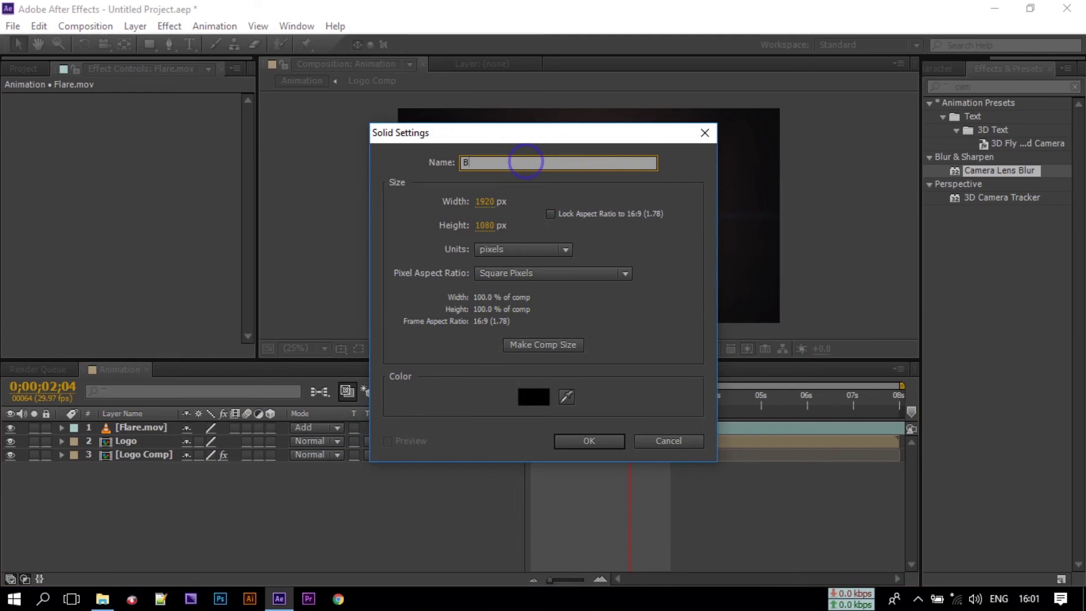
left_click(582, 446)
left_click_drag(127, 427, 132, 485)
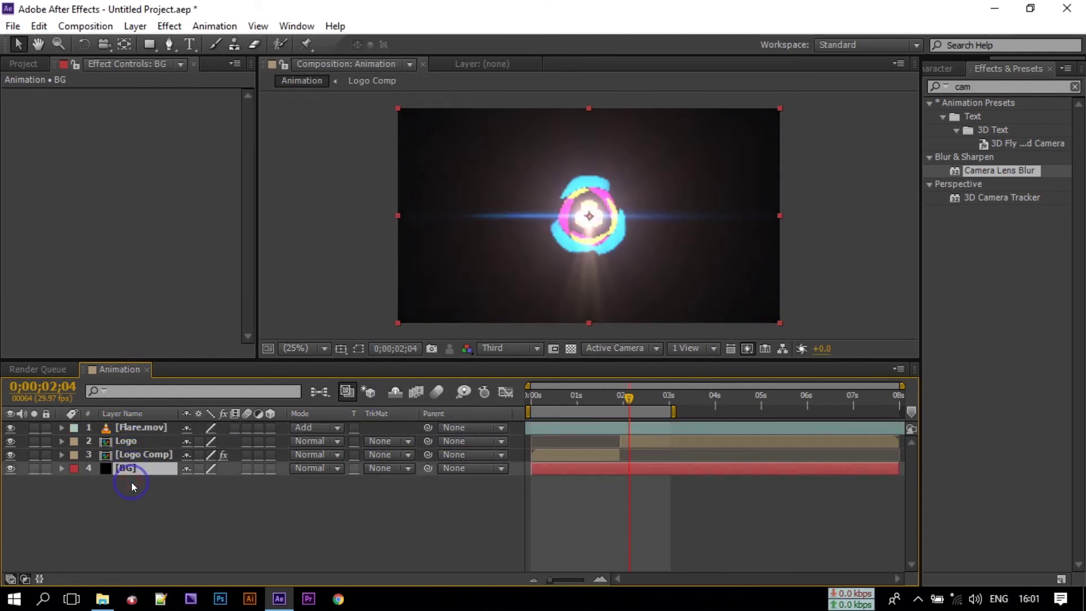
Apply the Ramp effect to the BG layer and set its Ramp Shape to Radial Ramp
left_click(978, 89)
type("ram")
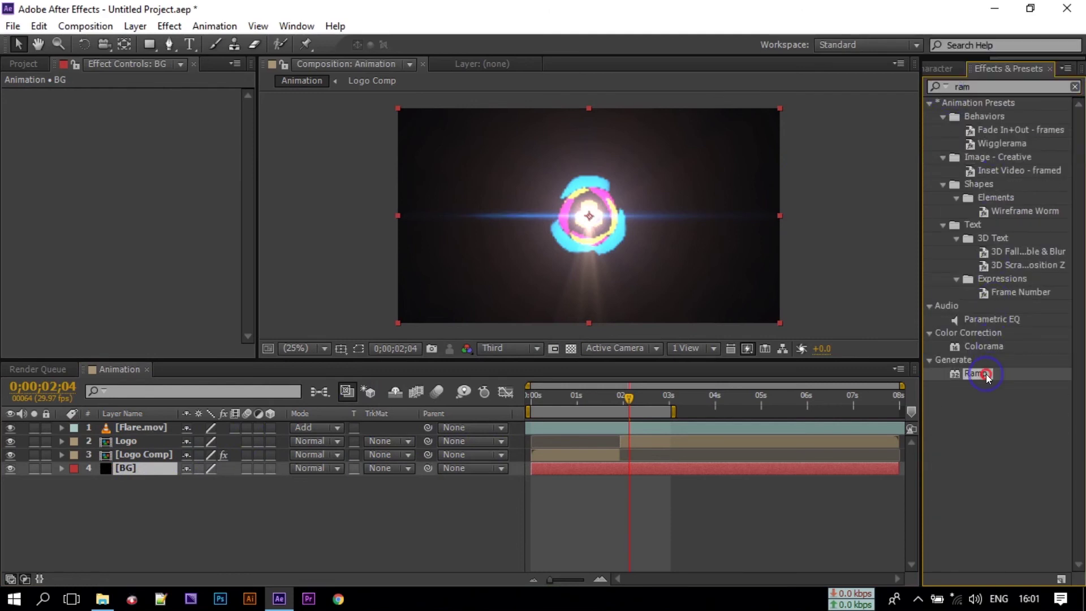
left_click_drag(986, 374, 133, 468)
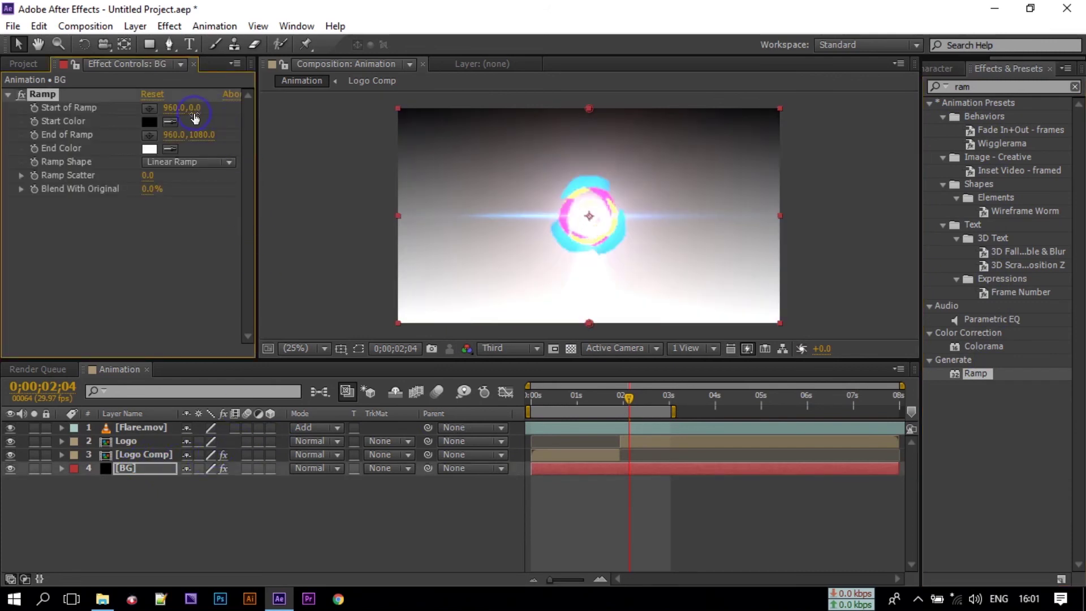
left_click(159, 161)
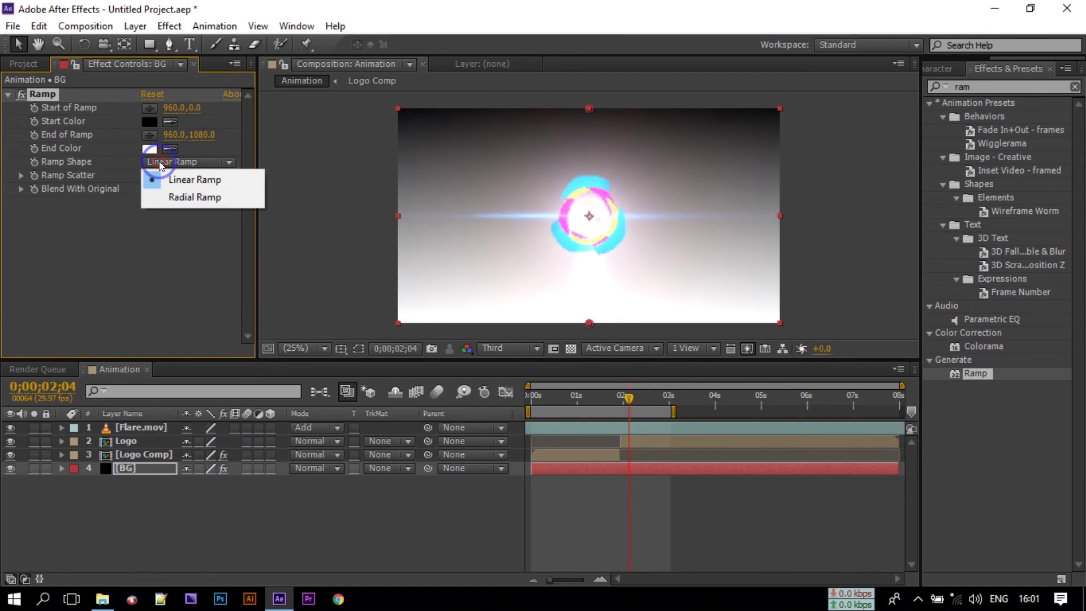
left_click(177, 198)
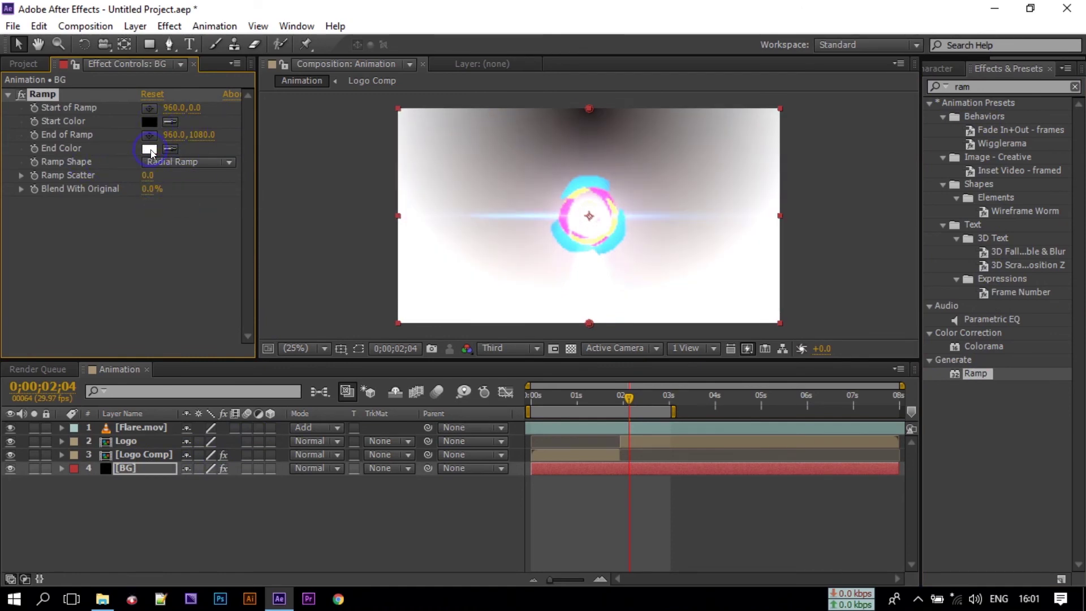
left_click(150, 150)
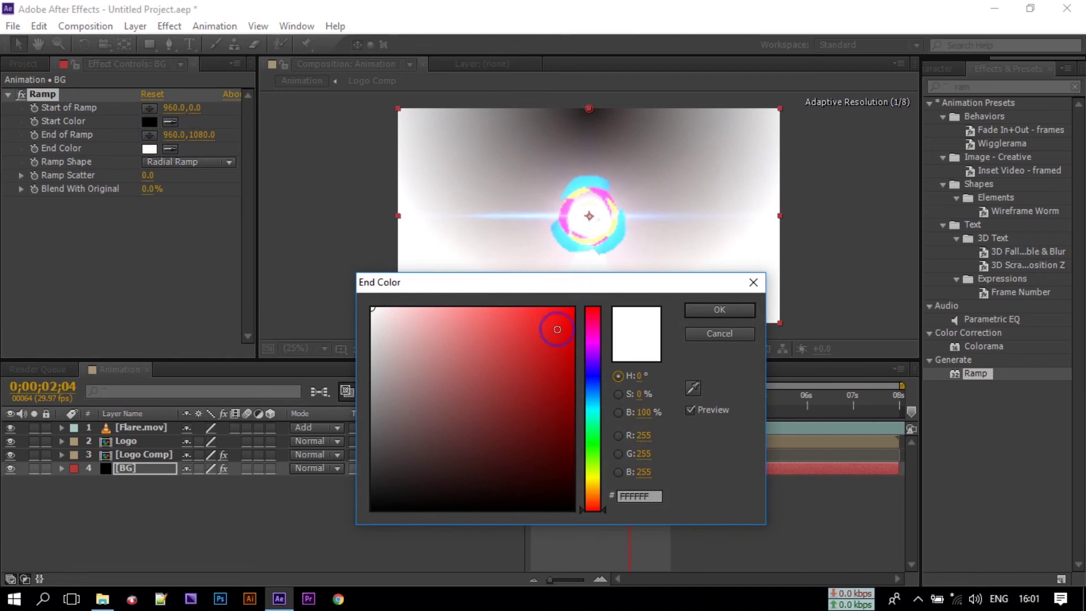
Set the Ramp end colour to dark red and move the start point left, end point past the right edge
left_click_drag(587, 364, 594, 310)
left_click(565, 380)
left_click_drag(570, 381, 578, 392)
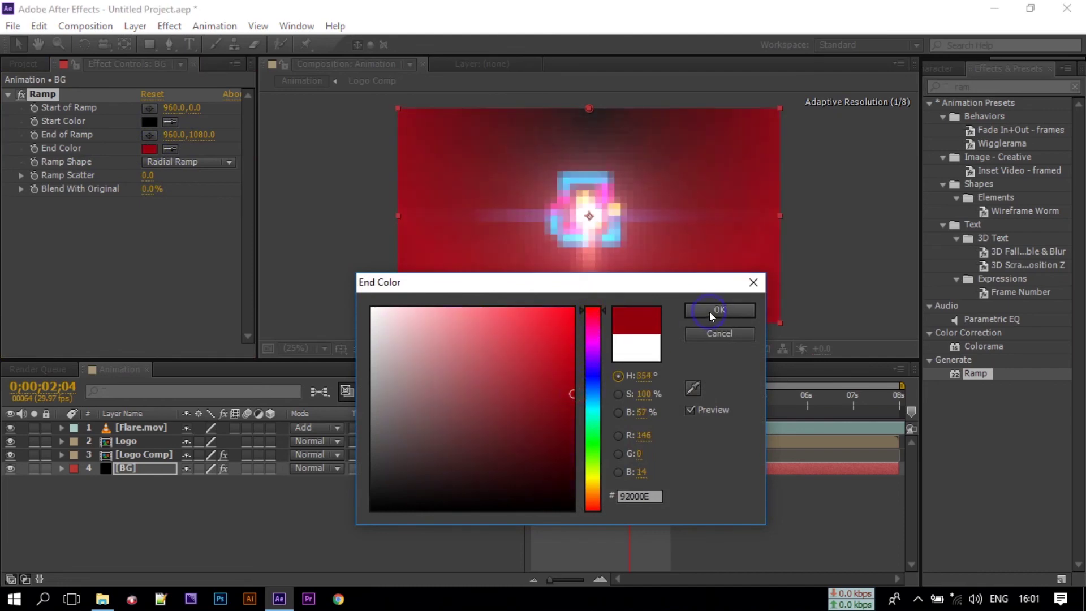
left_click(709, 314)
left_click_drag(590, 109, 402, 251)
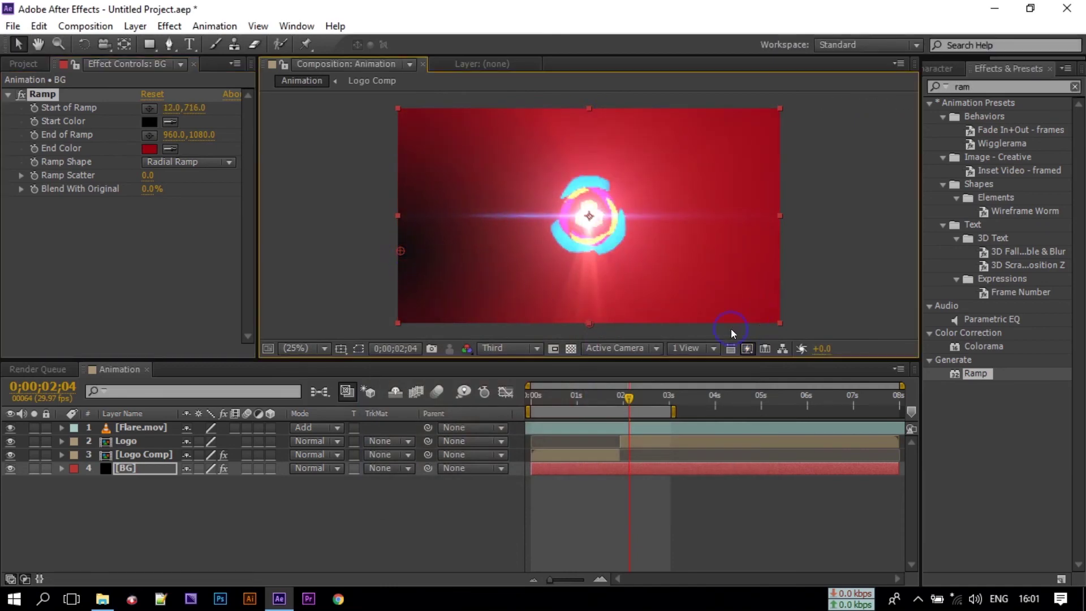
left_click_drag(678, 293, 815, 250)
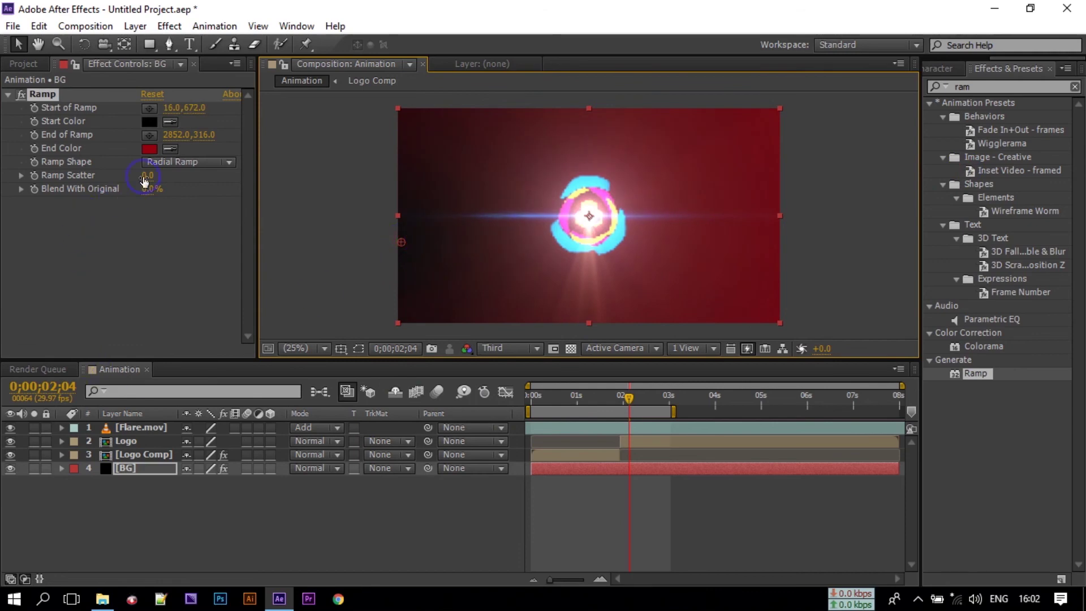
Change the end colour to dark purple 64085C and set preview resolution to Full
left_click(149, 149)
left_click_drag(504, 332, 525, 296)
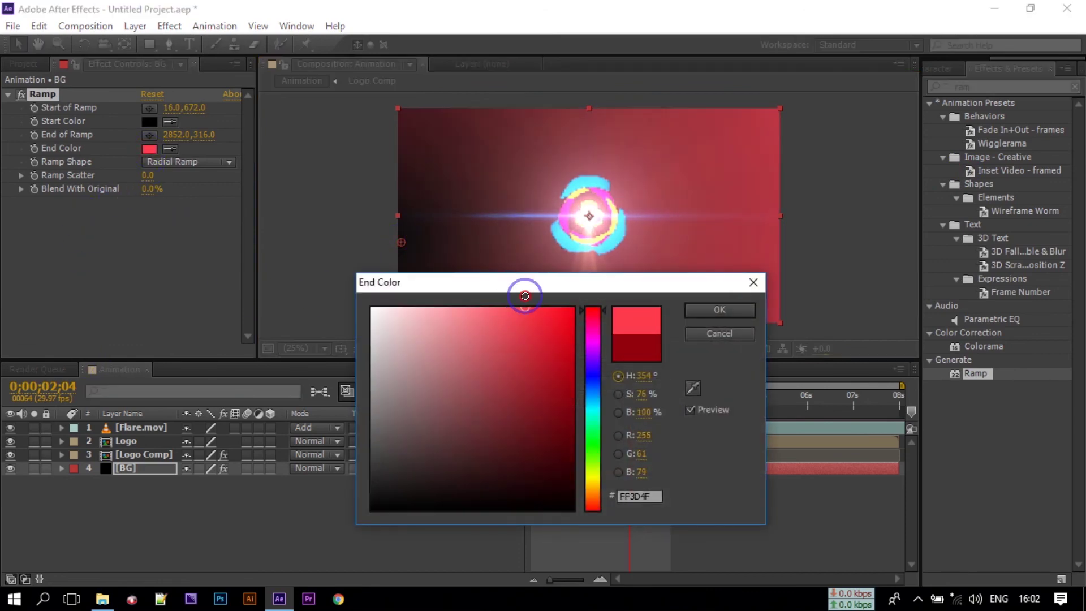
left_click(594, 338)
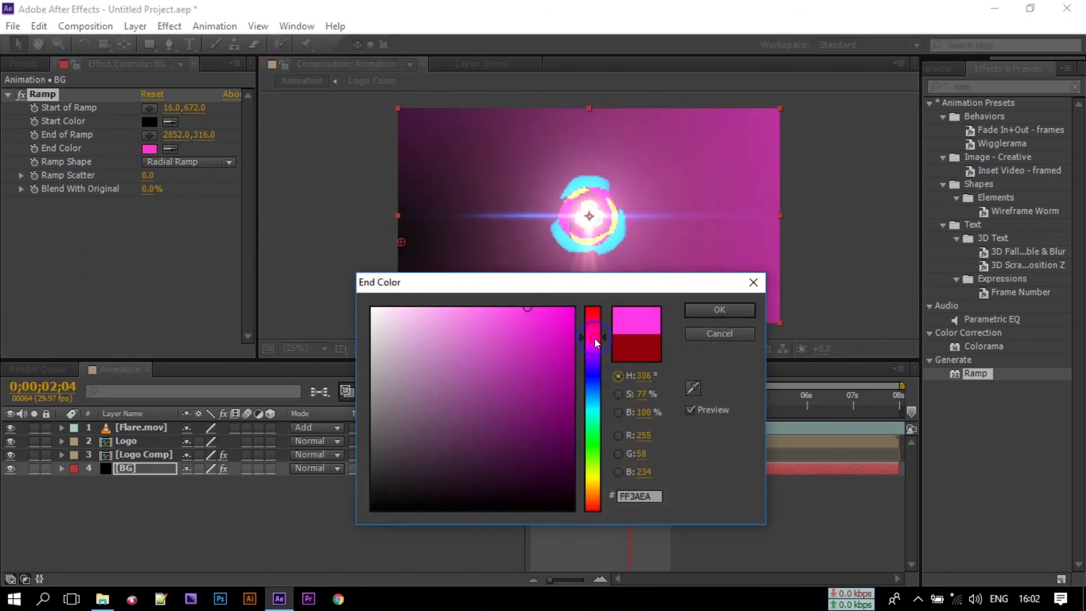
left_click_drag(545, 351, 547, 397)
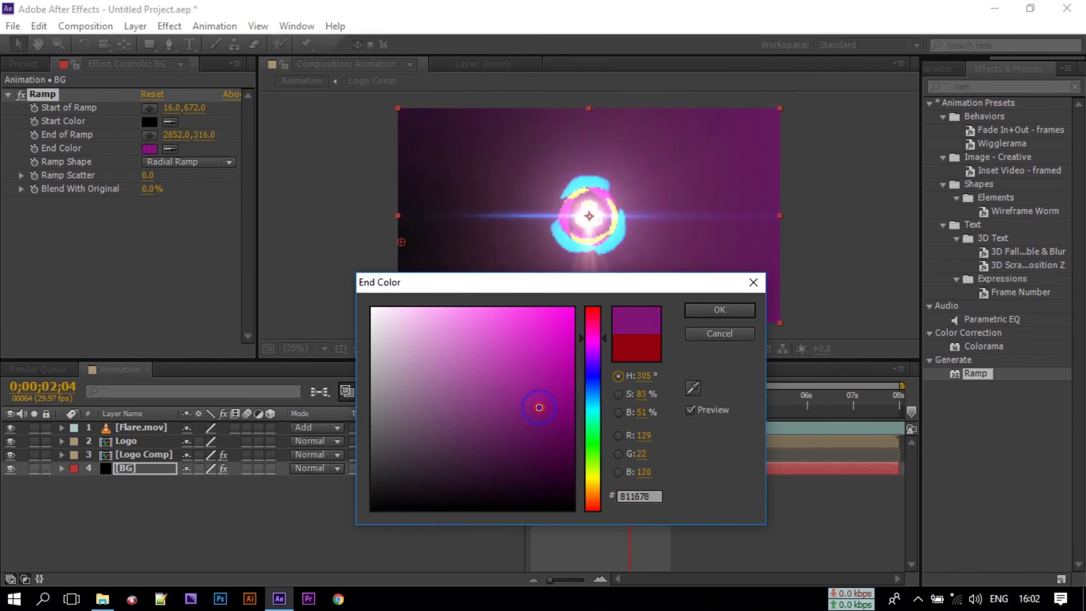
left_click_drag(539, 407, 557, 431)
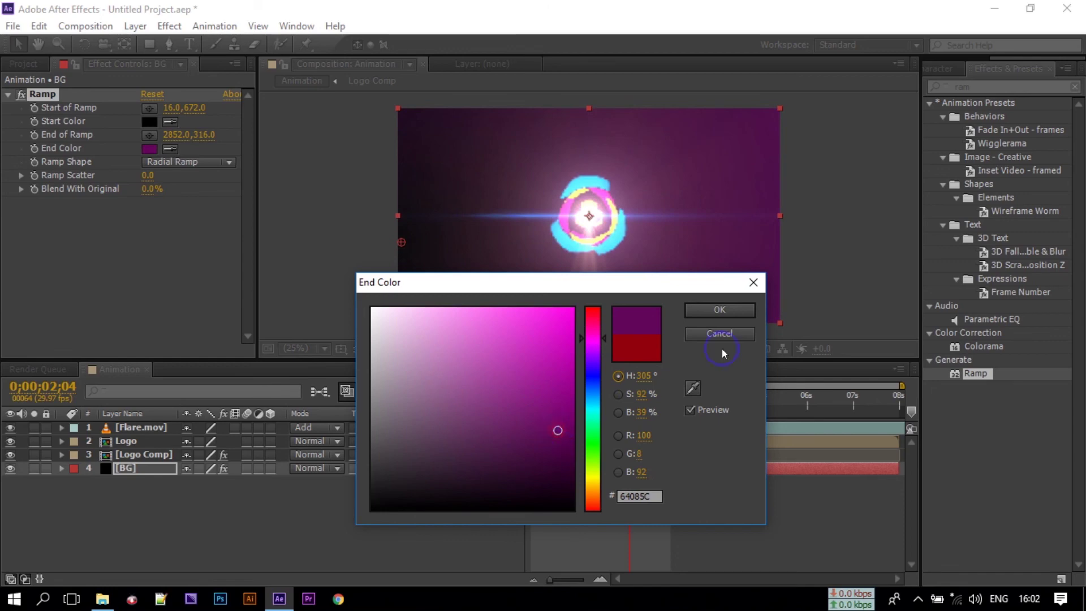
left_click(719, 310)
left_click(532, 348)
left_click(533, 384)
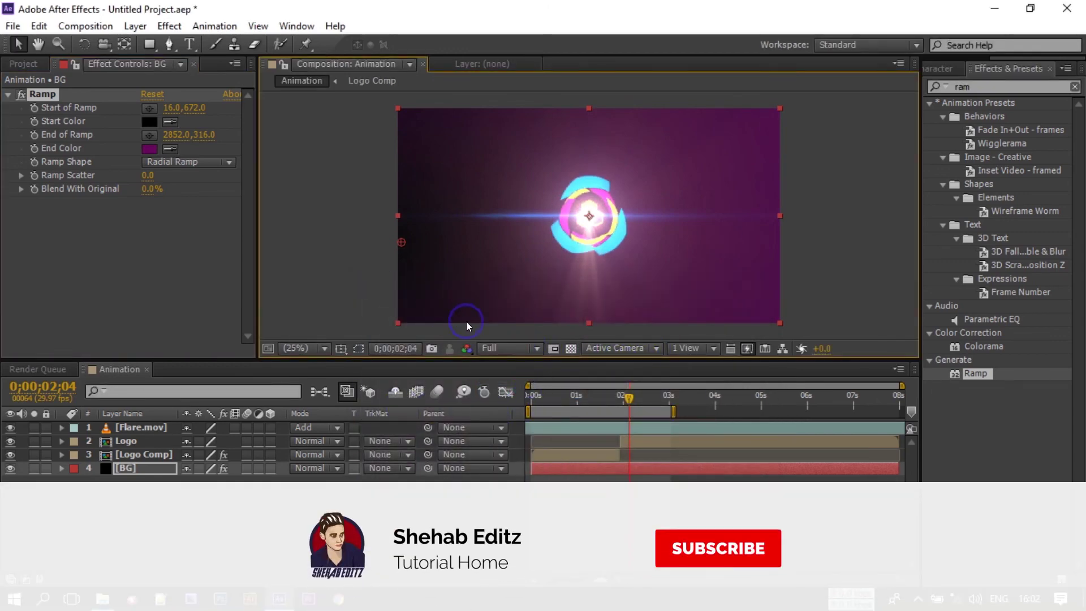